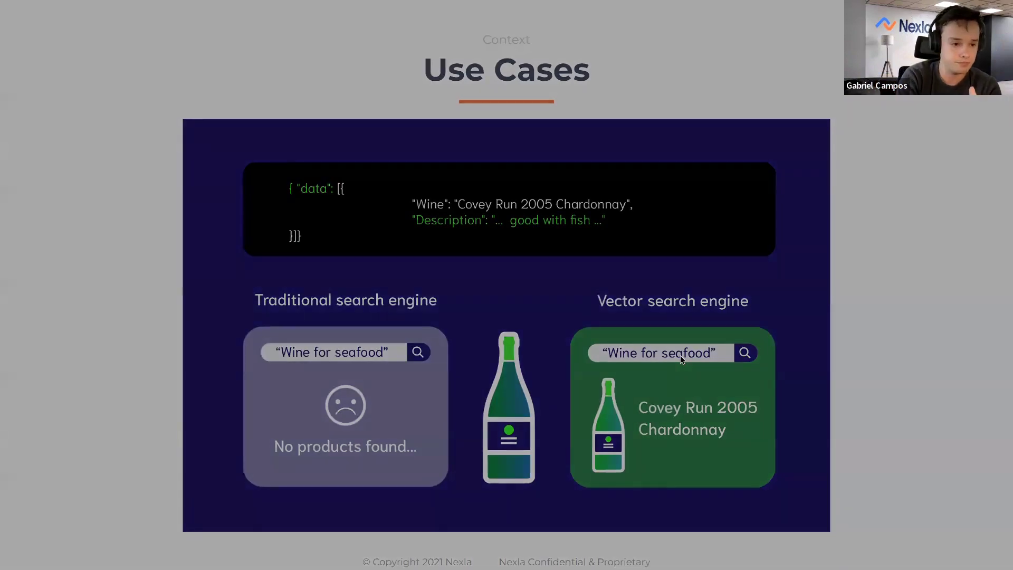
Move past the use-case slide and briefly view the Amazon beauty comments source details
key("Right")
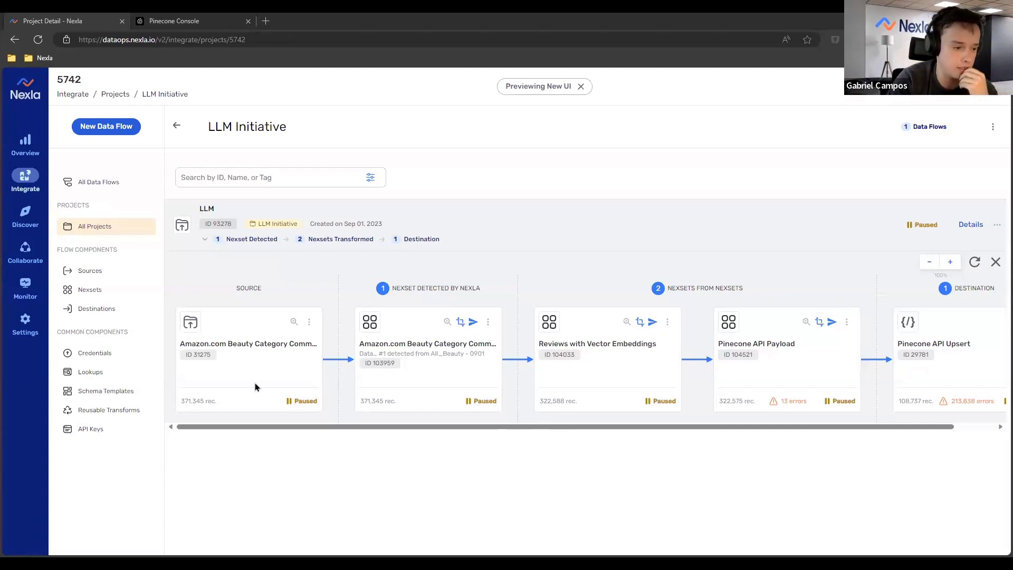
left_click(293, 322)
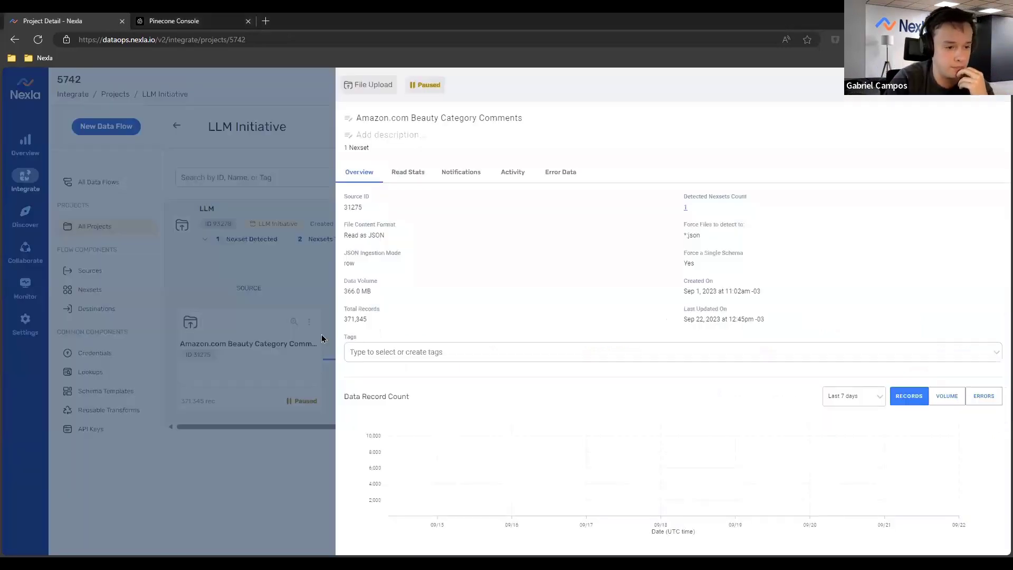
left_click(222, 290)
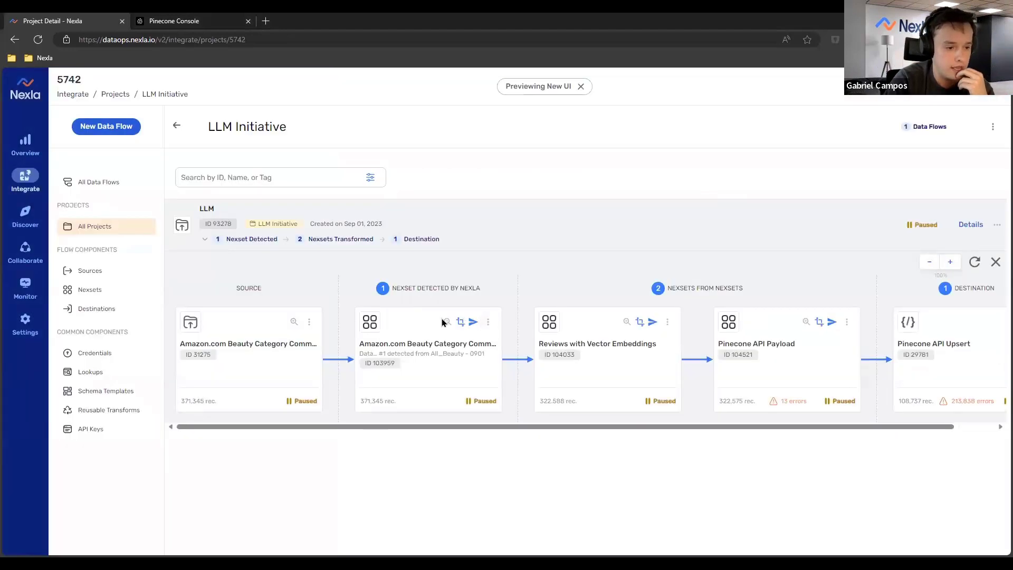
Show 20 cached samples instead of 5 in the Amazon.com Beauty Category Comments nexset
left_click(445, 322)
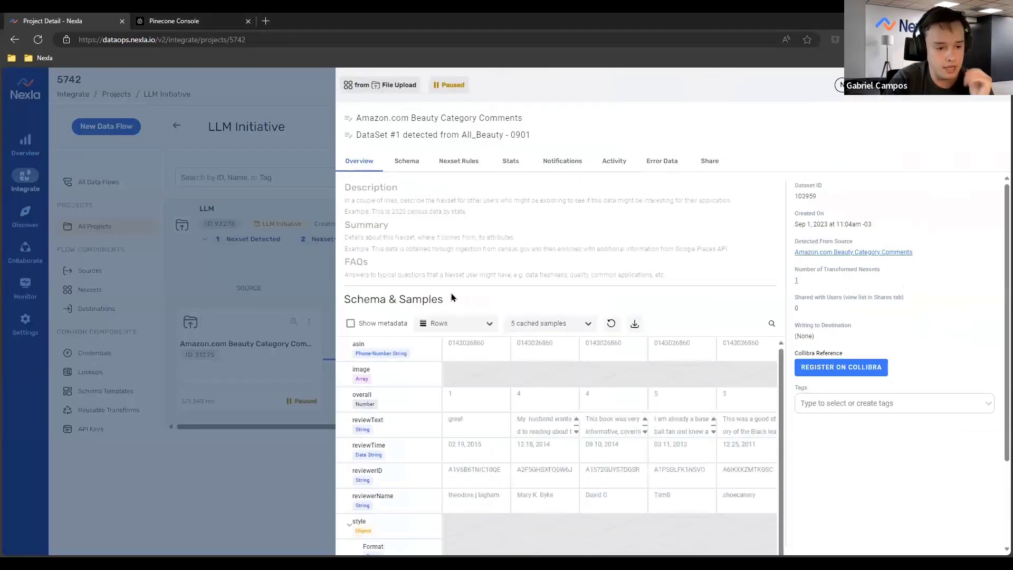
scroll(452, 296, "down", 3)
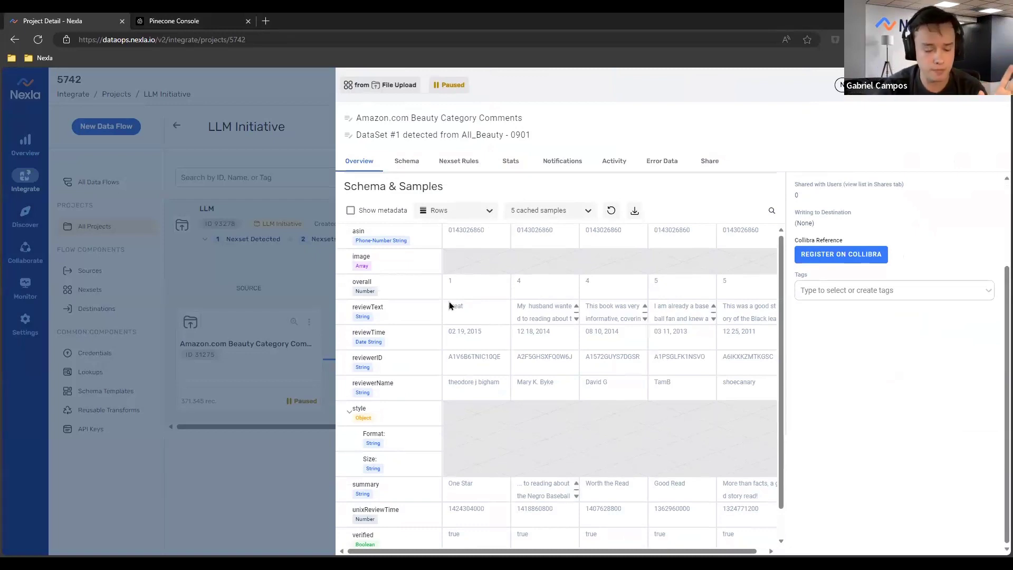
scroll(475, 308, "down", 1)
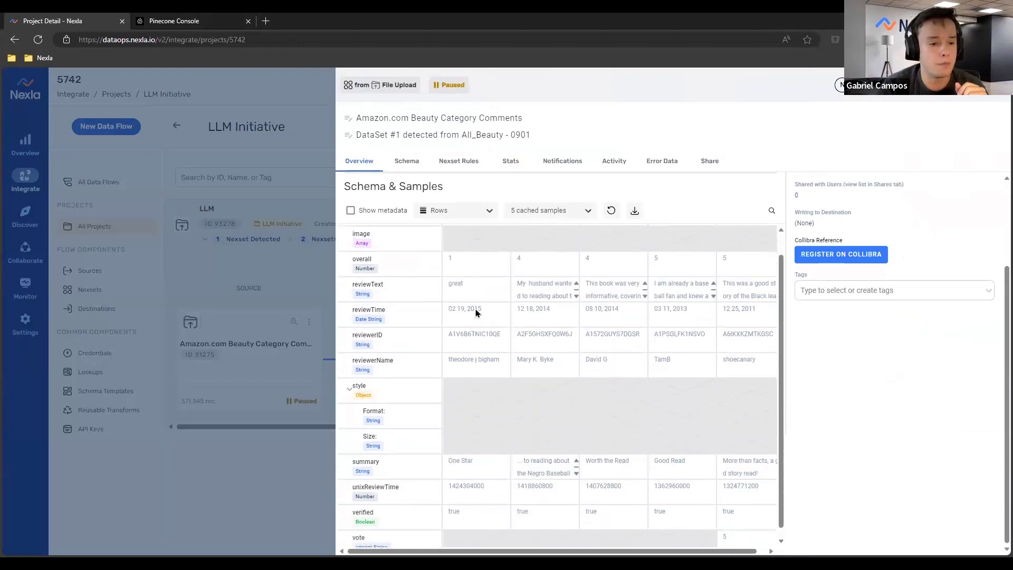
left_click(546, 209)
left_click(546, 284)
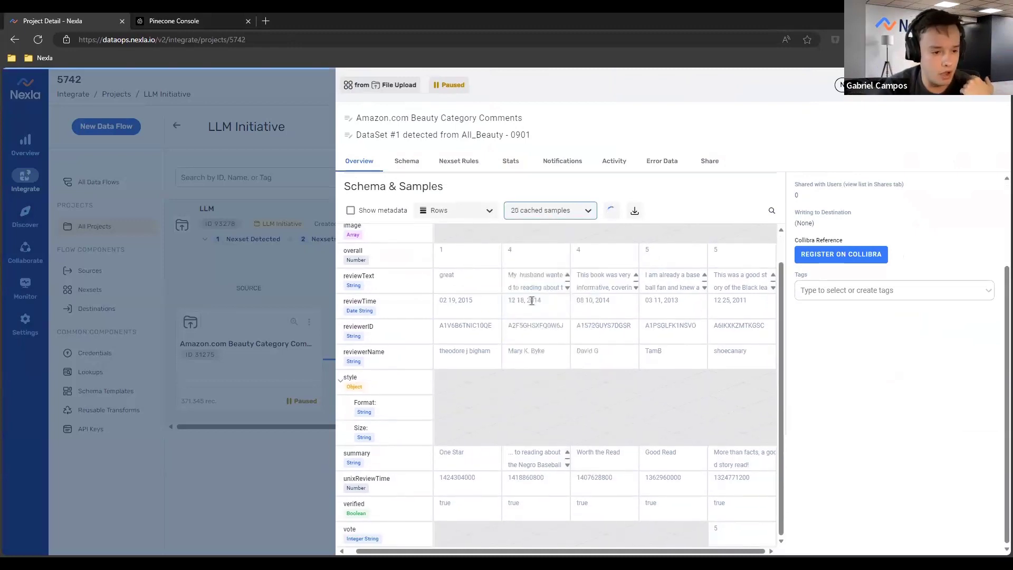
scroll(532, 300, "right", 5)
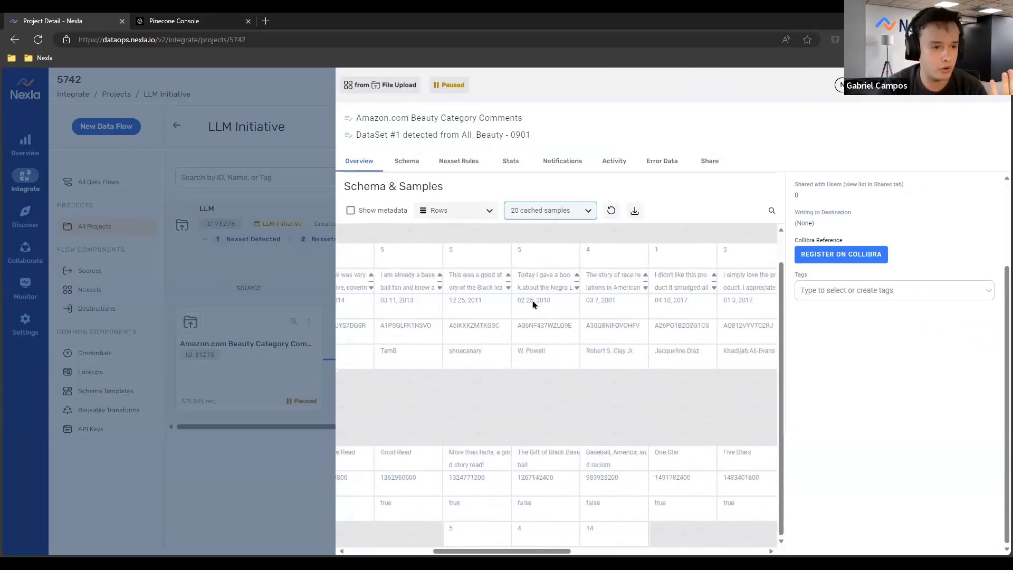
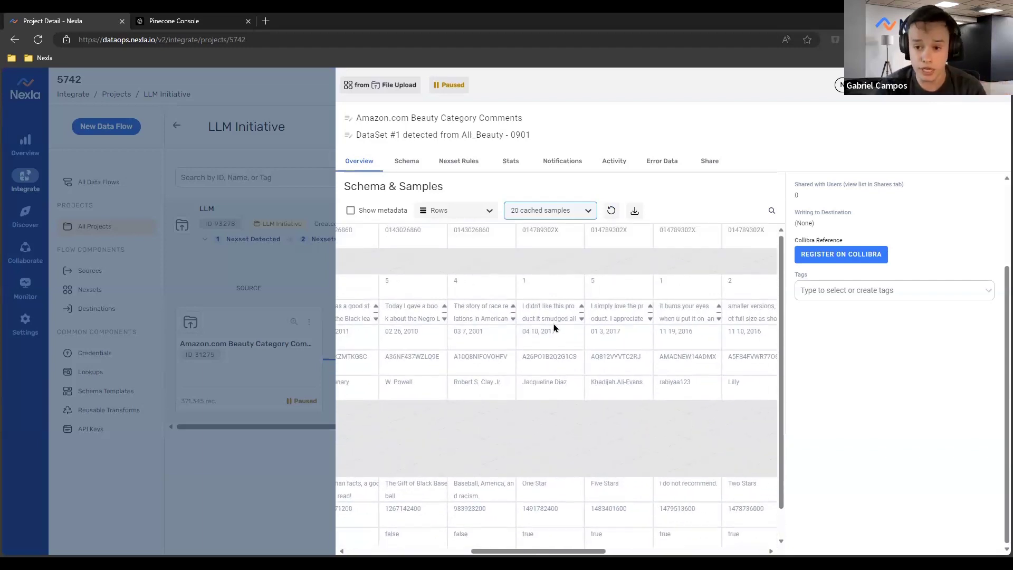
scroll(553, 324, "up", 2)
scroll(550, 344, "down", 1)
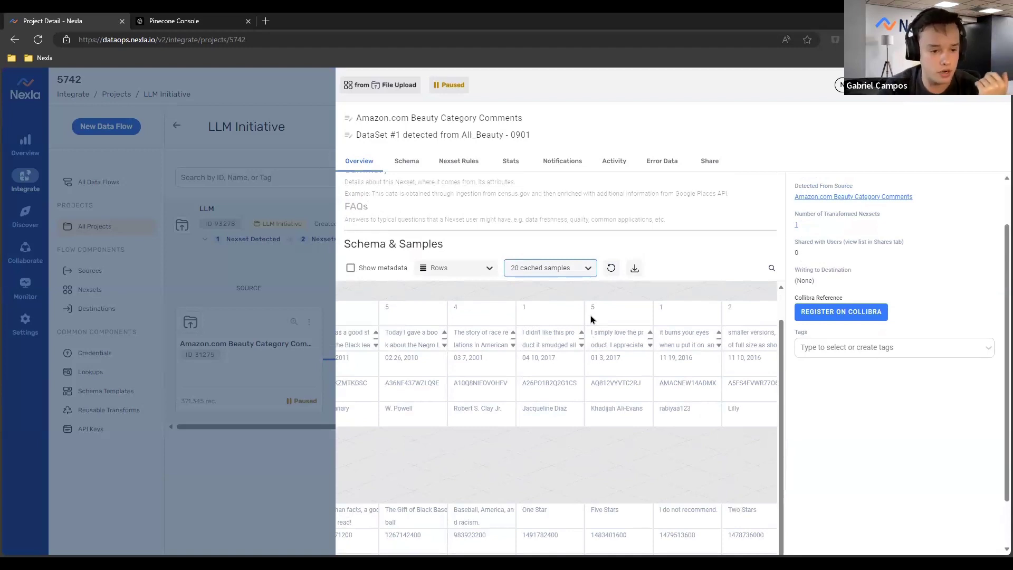
scroll(591, 315, "right", 2)
scroll(590, 315, "right", 3)
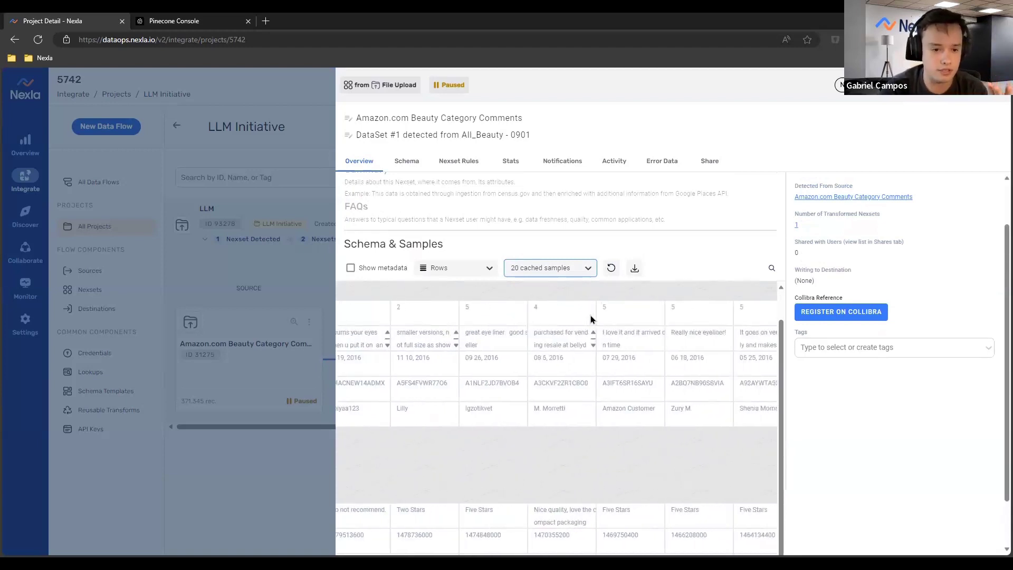
scroll(487, 328, "right", 1)
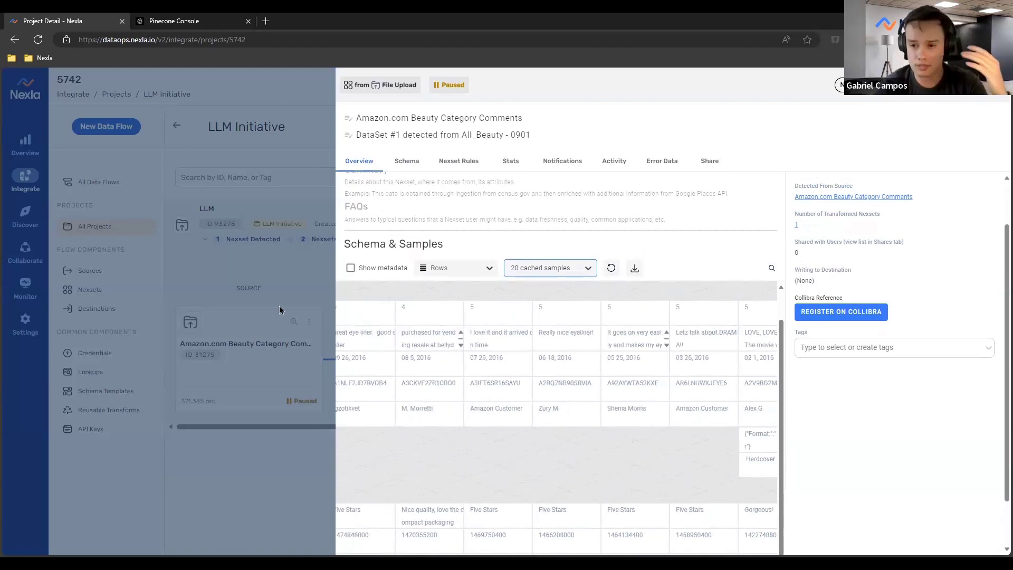
Close the source panel and start editing the Reviews with Vector Embeddings nexset
left_click(242, 312)
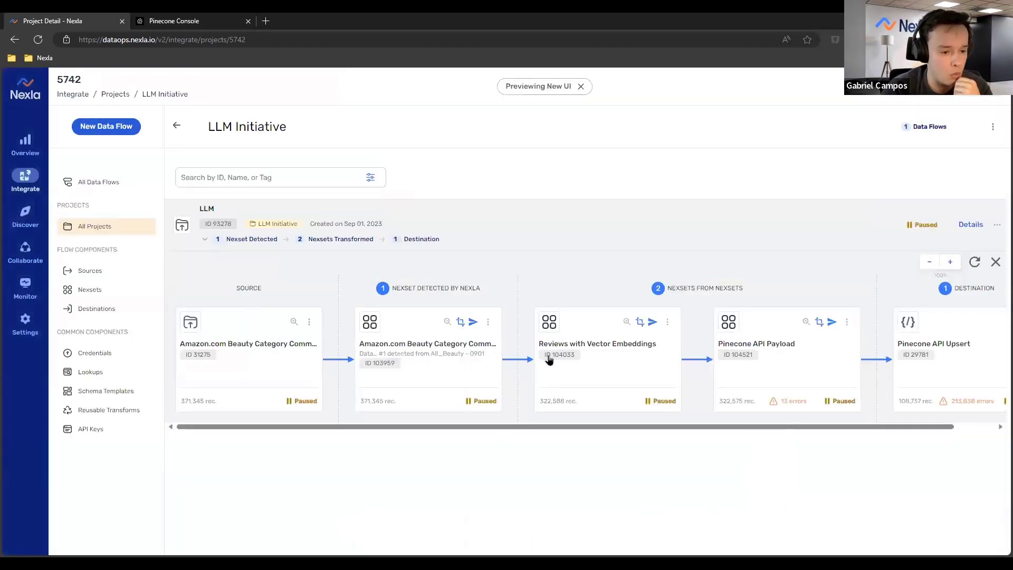
left_click(581, 325)
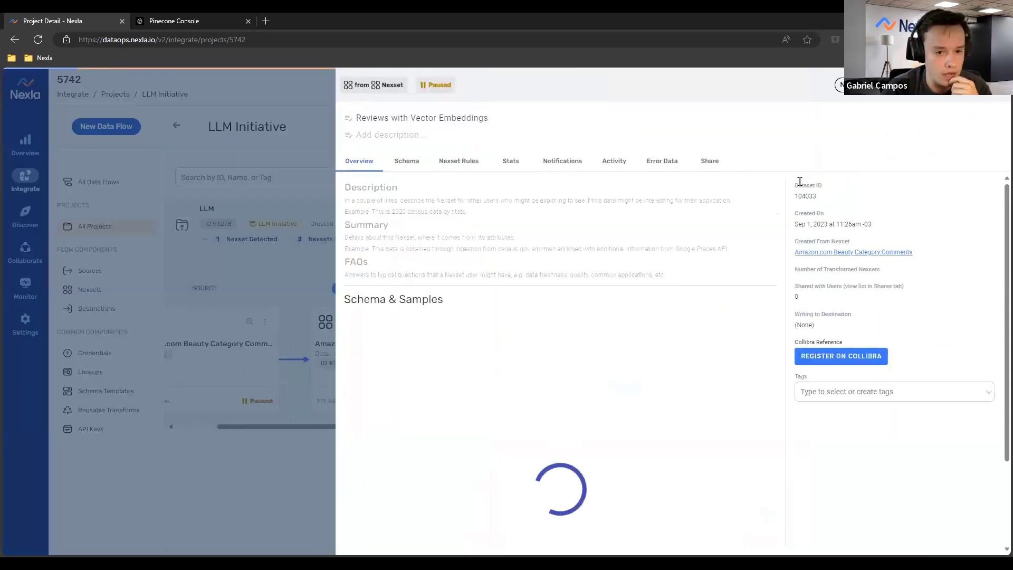
left_click(966, 110)
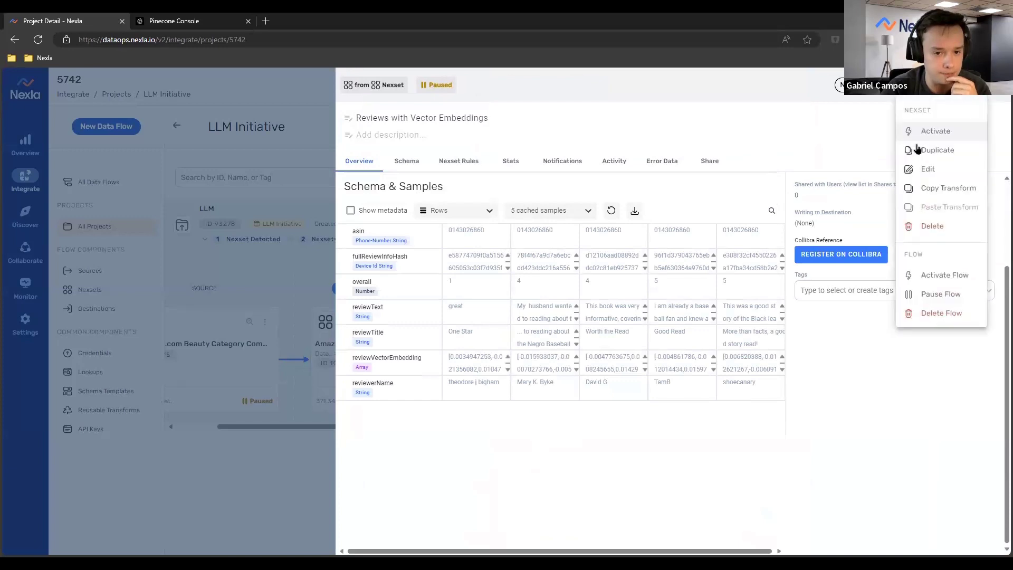
left_click(919, 167)
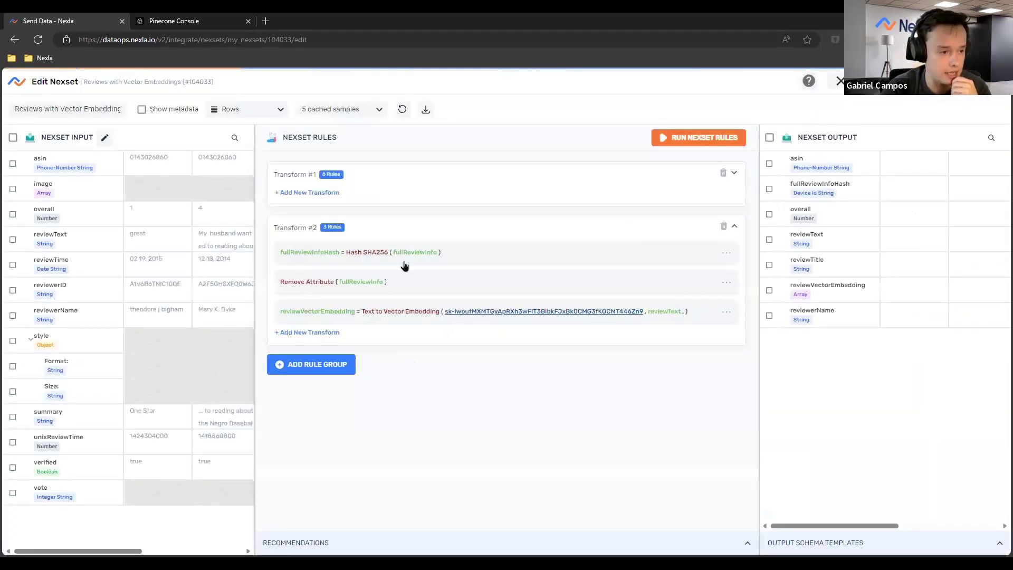
Expand the Text to Vector Embedding rule and widen the NEXSET OUTPUT samples
left_click(362, 312)
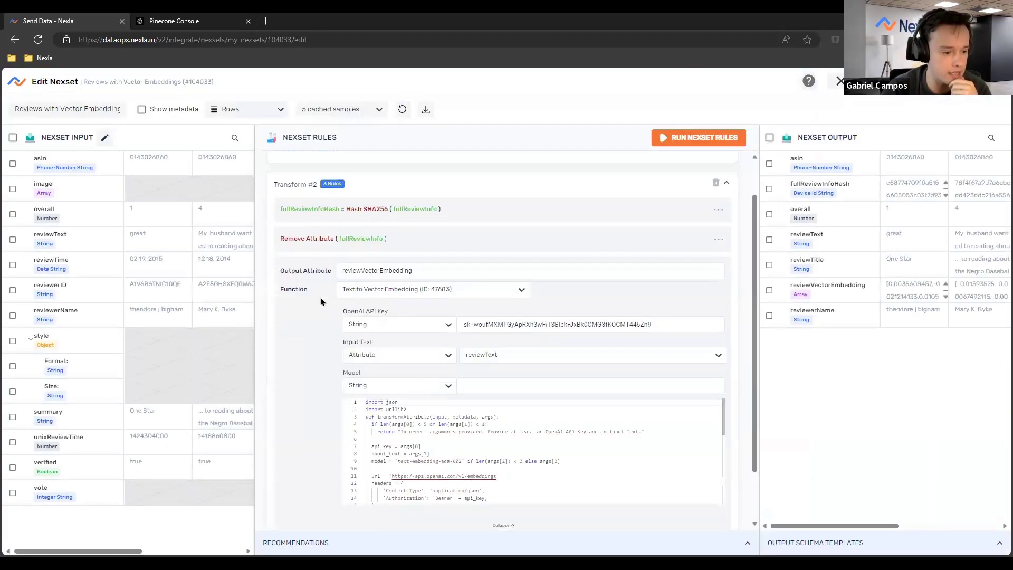
scroll(378, 296, "down", 3)
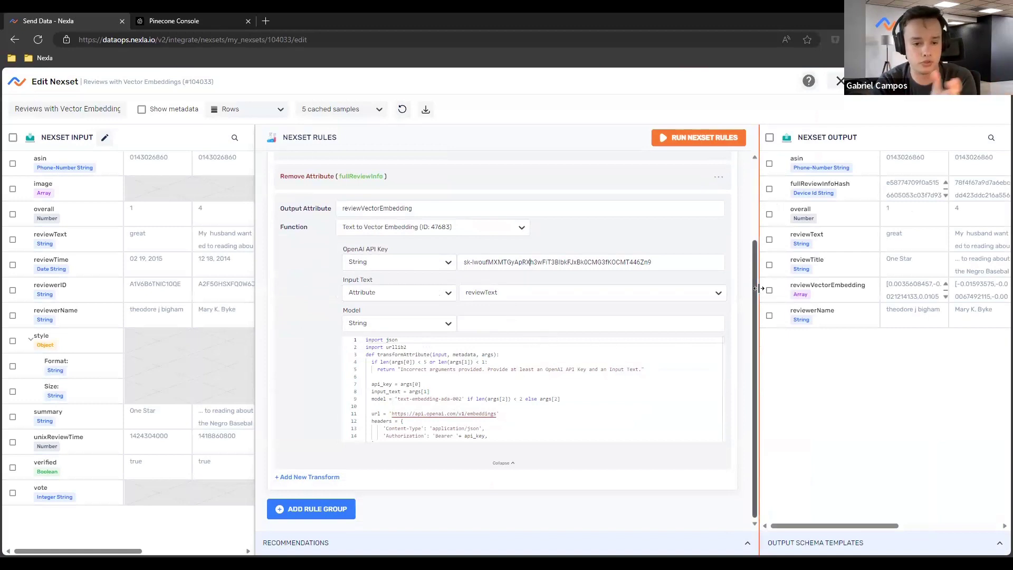
left_click_drag(758, 293, 625, 293)
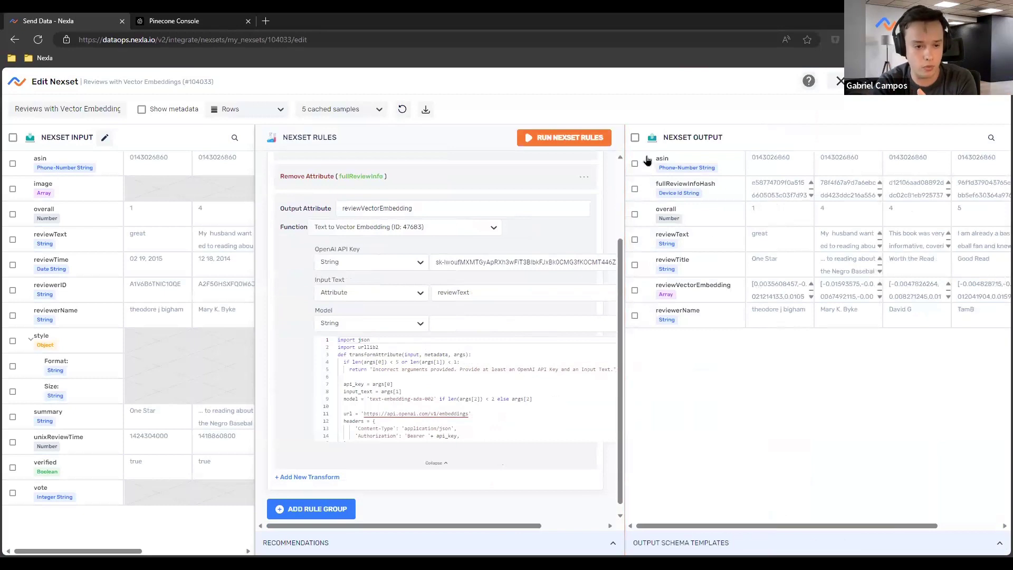
Switch the sample display from Rows to JSON
left_click(246, 108)
left_click(237, 150)
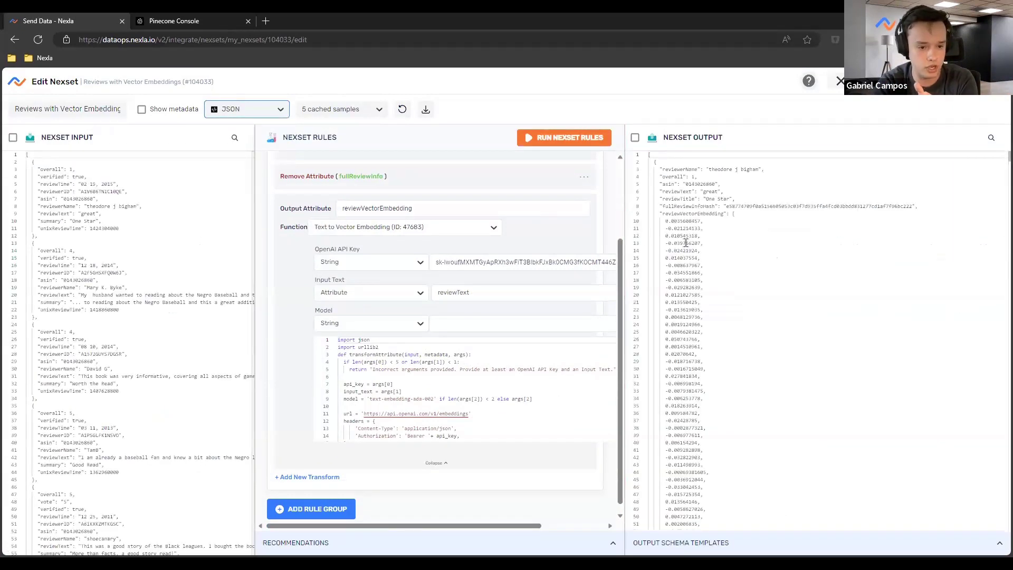
scroll(708, 246, "down", 5)
scroll(689, 237, "down", 5)
scroll(668, 224, "down", 5)
scroll(669, 224, "down", 5)
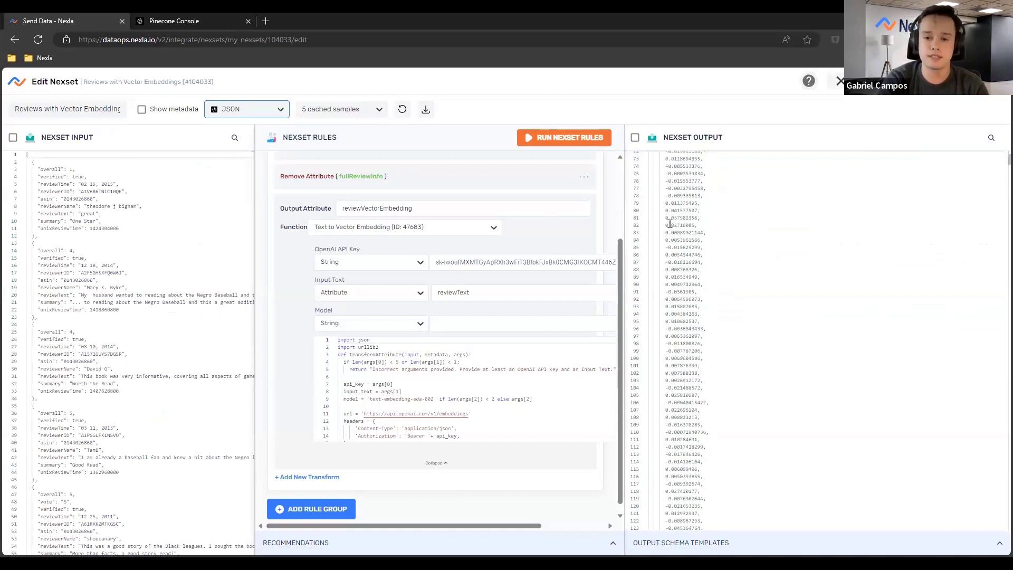
scroll(669, 225, "down", 5)
scroll(669, 224, "down", 5)
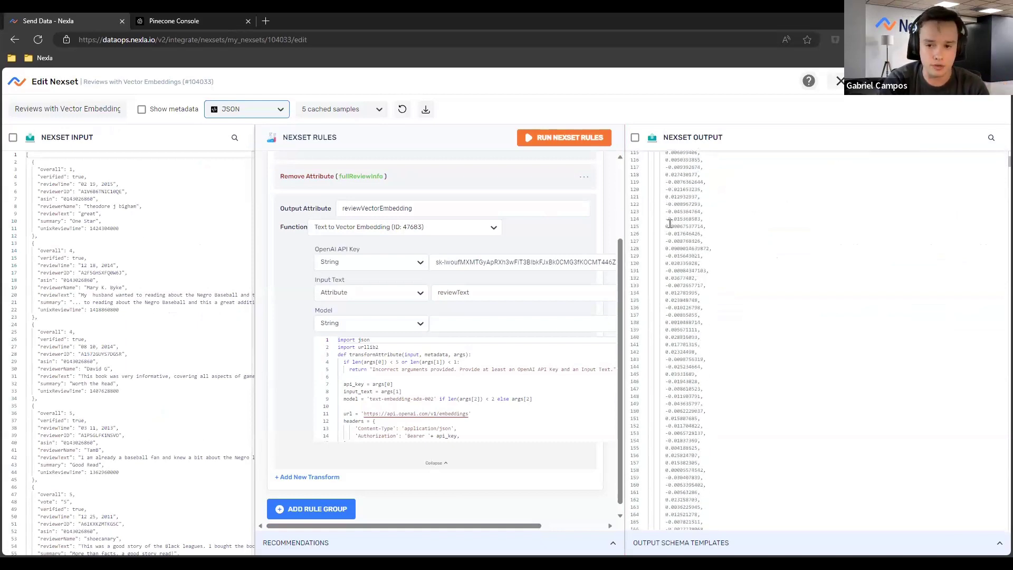
scroll(669, 224, "down", 10)
scroll(669, 224, "down", 10)
scroll(666, 238, "down", 10)
scroll(665, 248, "down", 3)
scroll(664, 248, "down", 8)
scroll(663, 251, "down", 8)
scroll(663, 251, "down", 4)
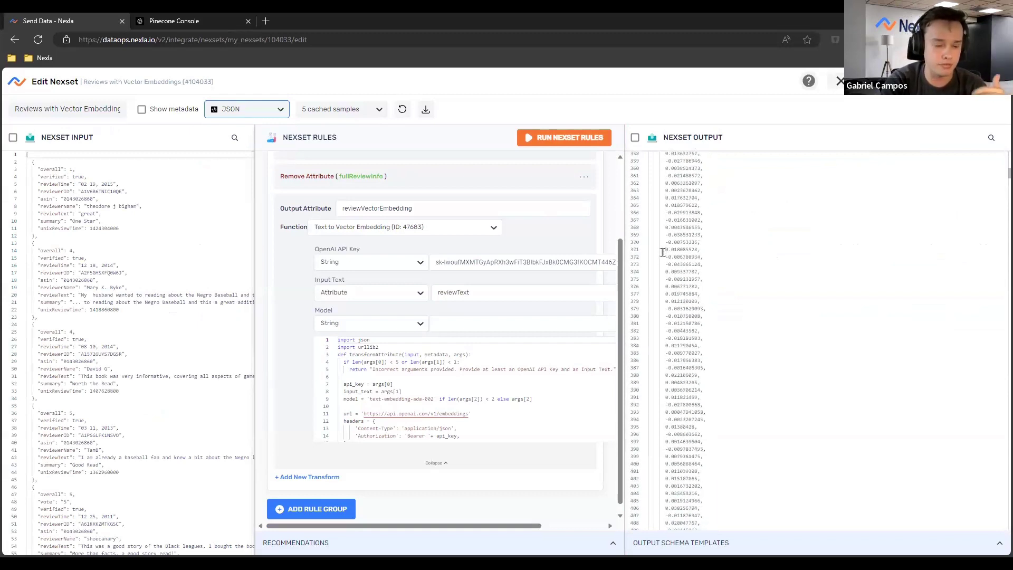
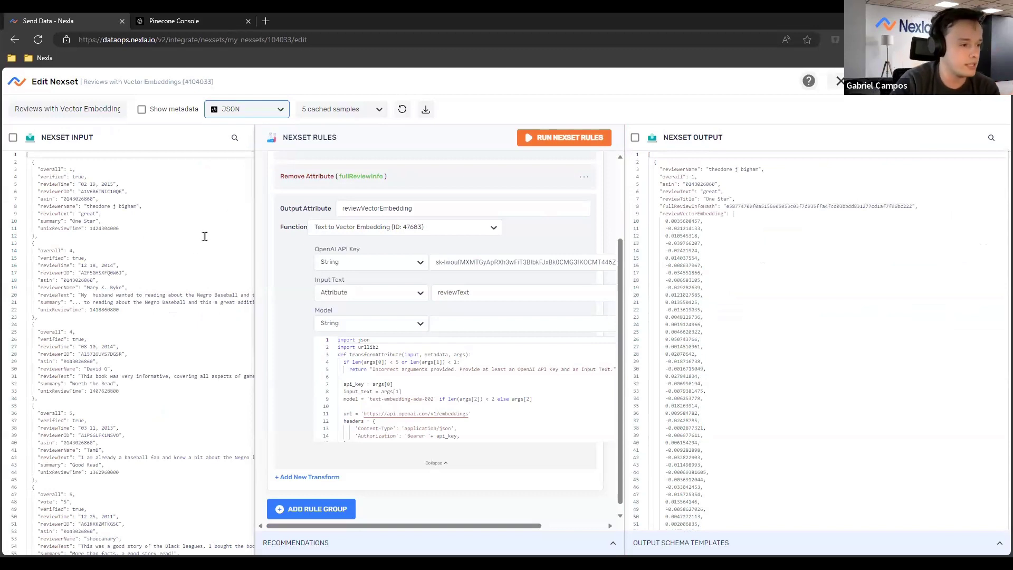
scroll(238, 285, "down", 1)
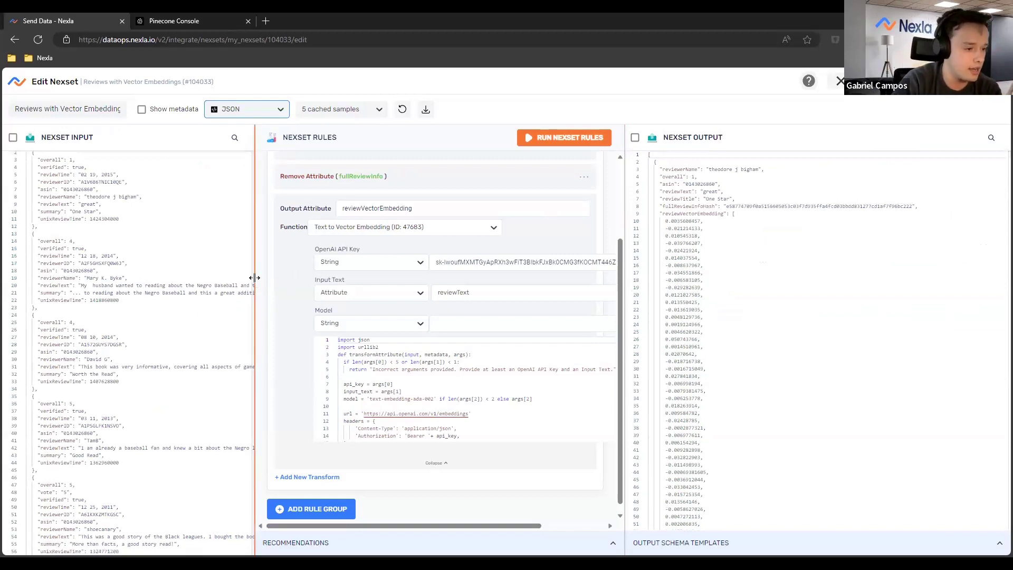
Resize the Nexset Input and Rules panels to balance the sample records and rules
left_click_drag(254, 285, 413, 286)
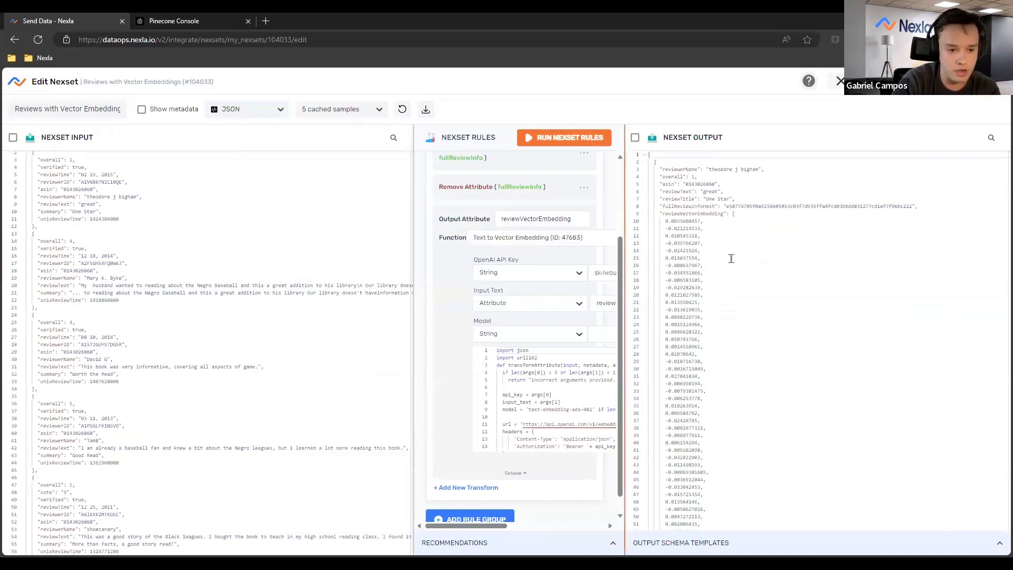
left_click_drag(413, 261, 339, 261)
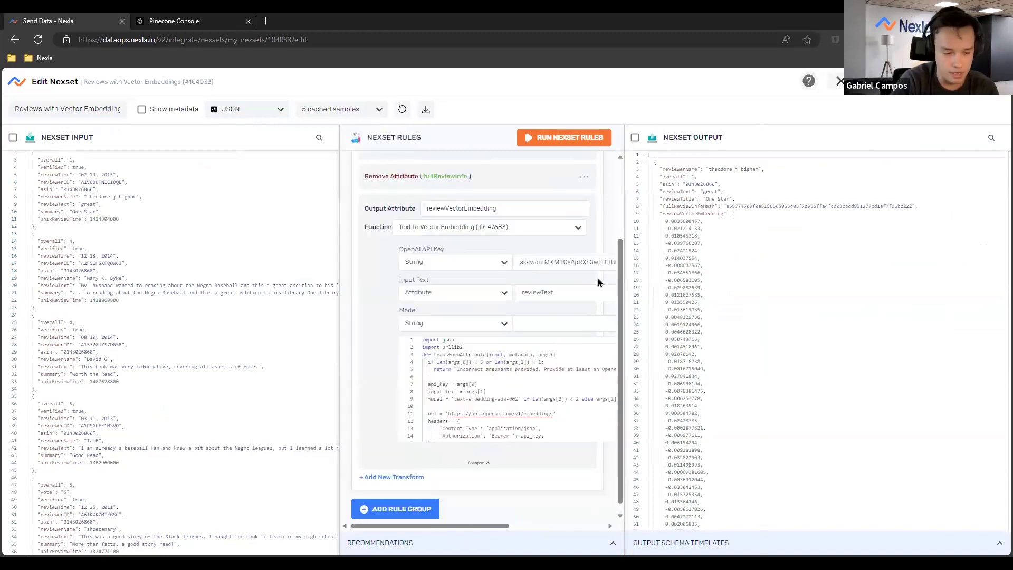
scroll(598, 278, "up", 3)
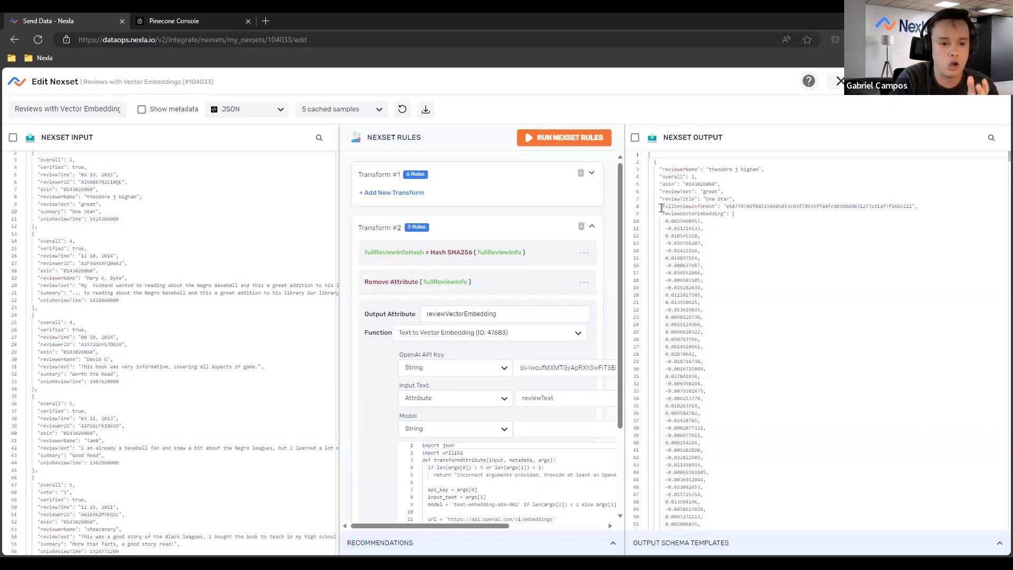
Show the fullReviewInfo concatenation rule in Transform #1 and select the fullReviewInfoHash output value
left_click(486, 285)
left_click(448, 252)
left_click(448, 188)
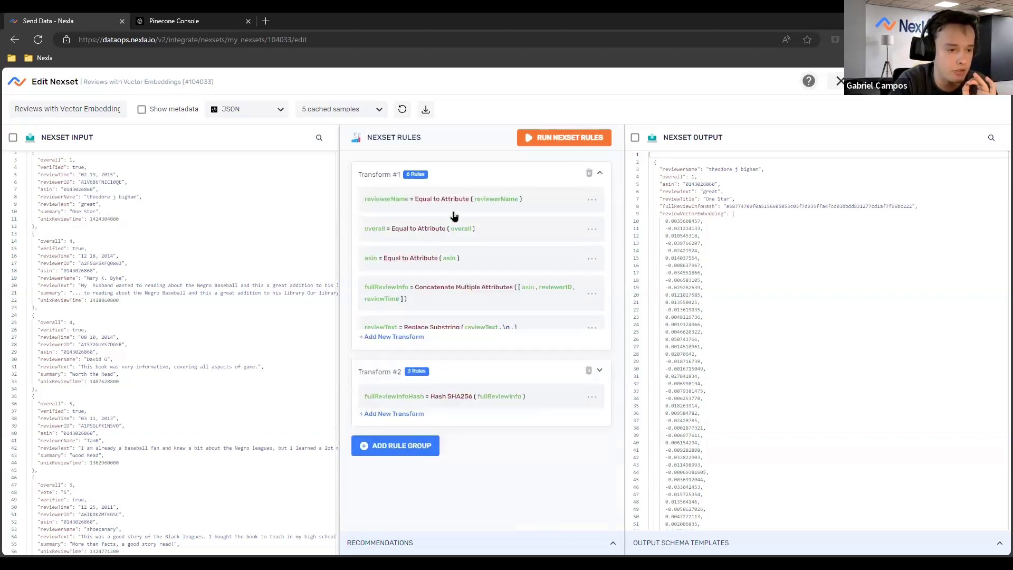
left_click(459, 287)
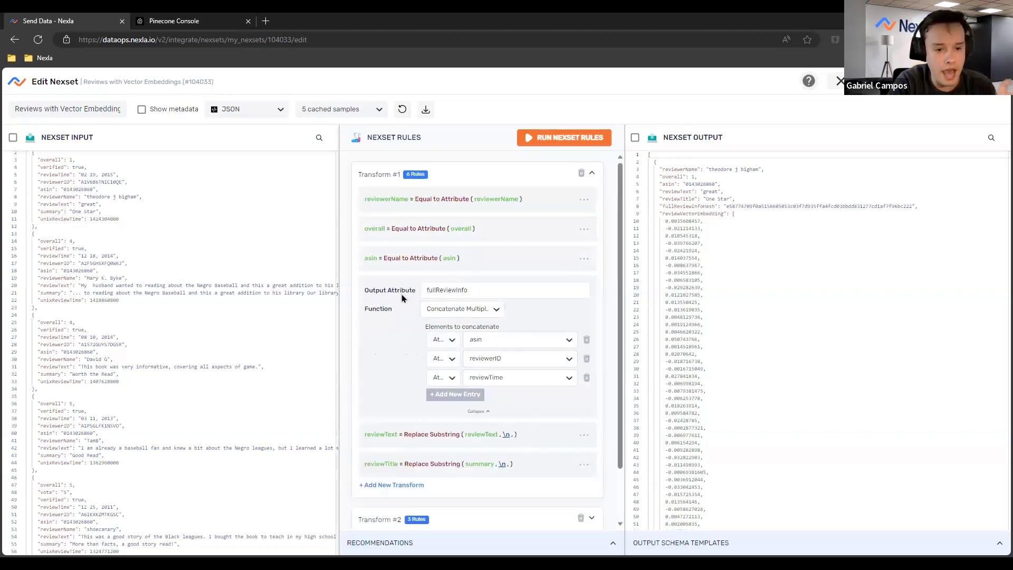
left_click(728, 206)
left_click_drag(729, 207, 915, 207)
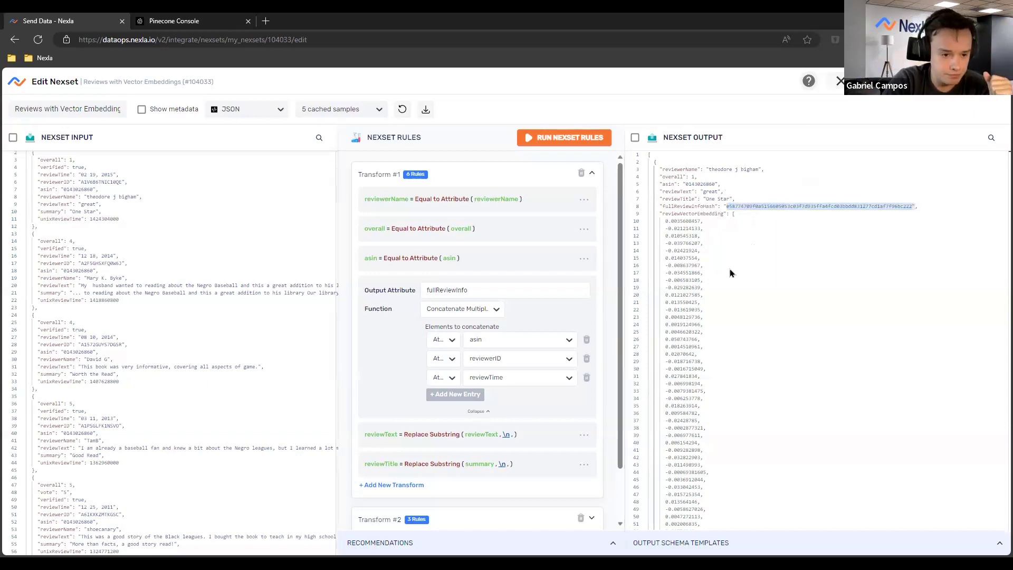
Exit the nexset editor and open the Pinecone API Payload nexset for editing
left_click(840, 81)
left_click(609, 343)
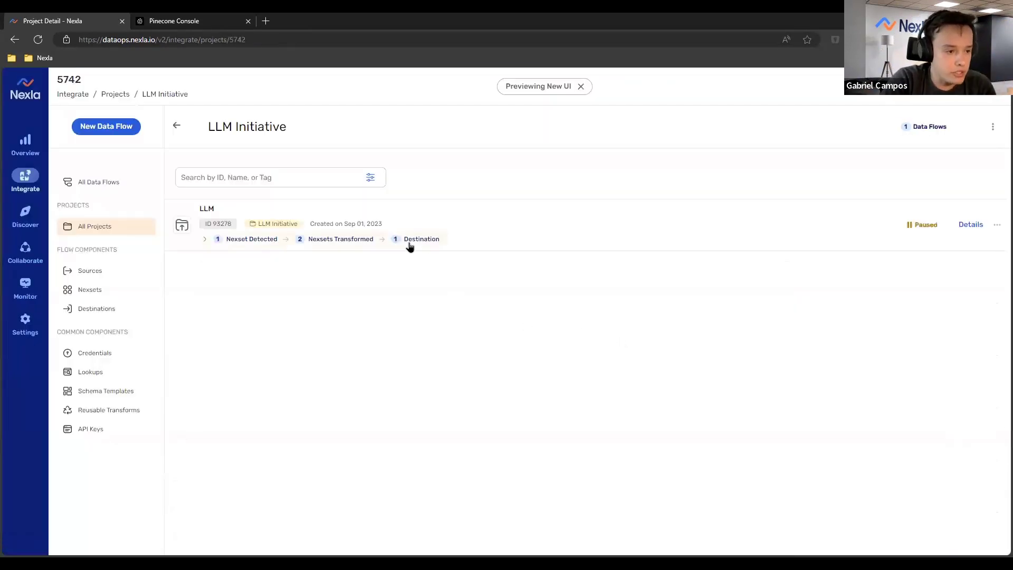
left_click(409, 242)
scroll(710, 366, "down", 2)
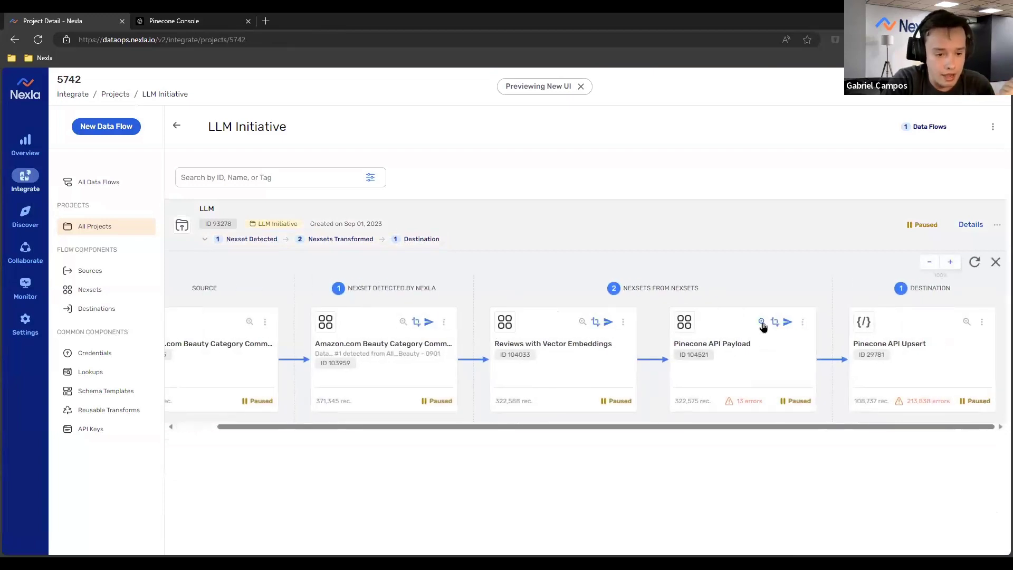
left_click(802, 323)
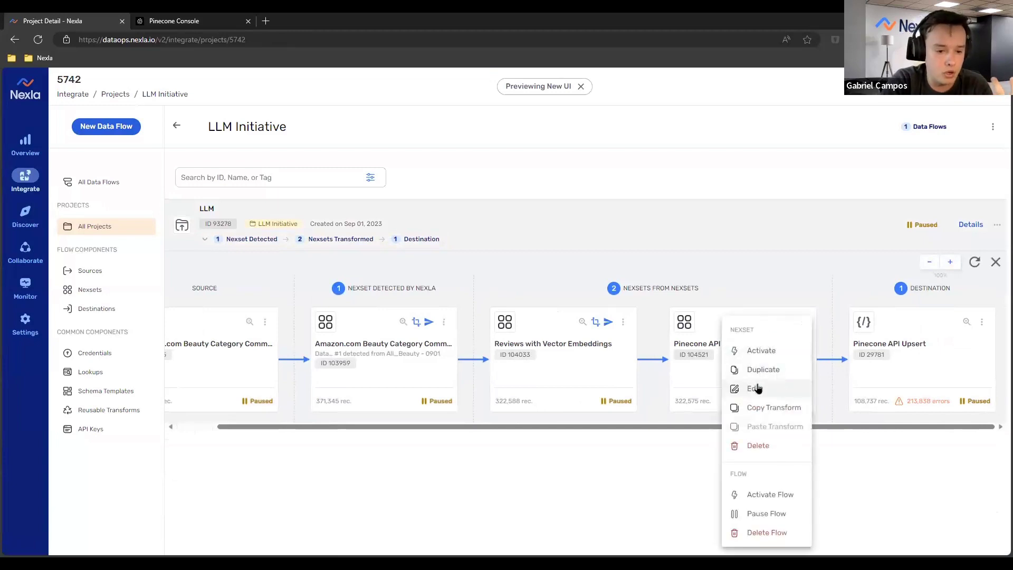
left_click(760, 387)
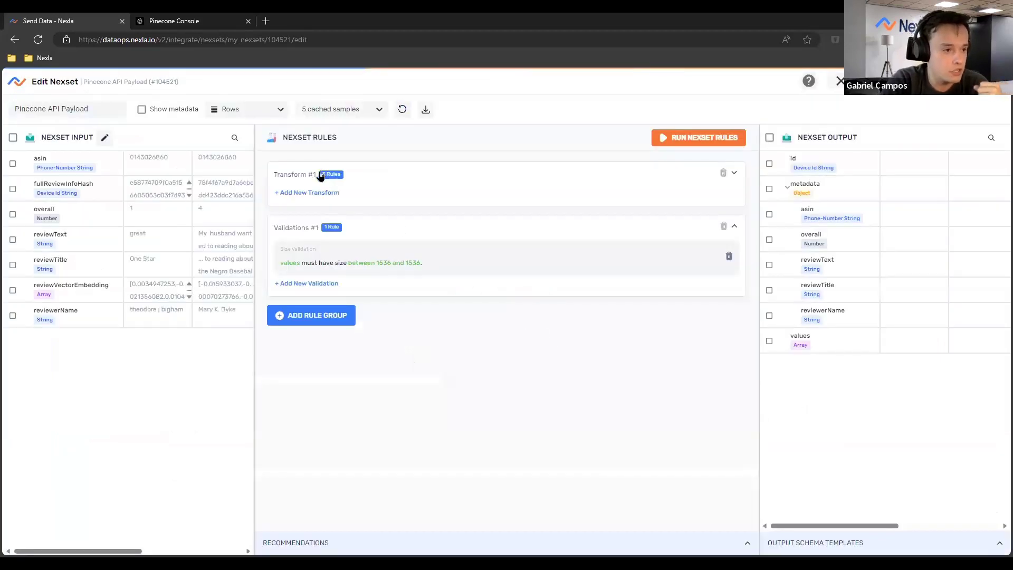
Expand Transform #1, preview the samples as JSON and rows, and widen the output panel
left_click(320, 178)
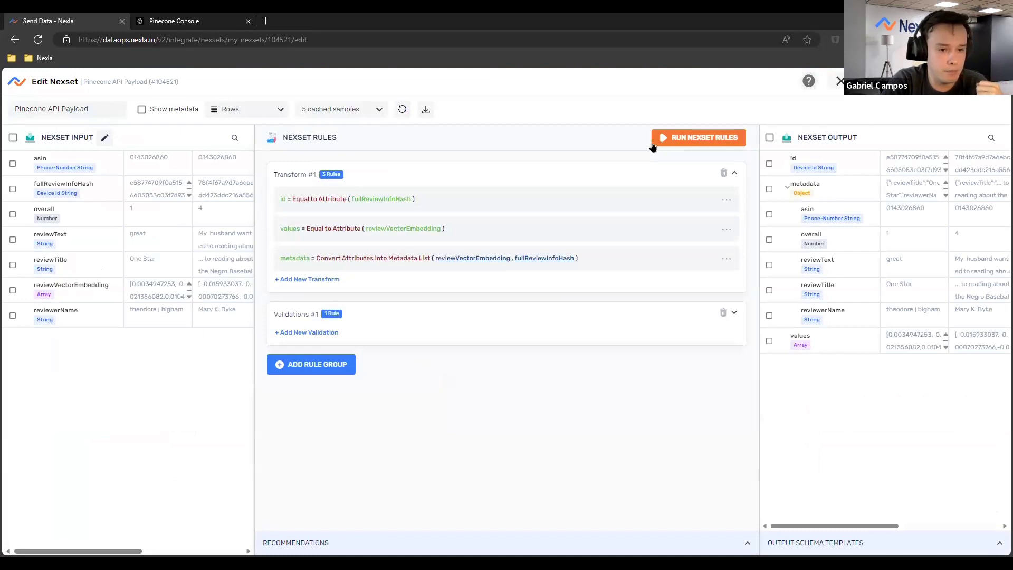
left_click(341, 109)
left_click(245, 109)
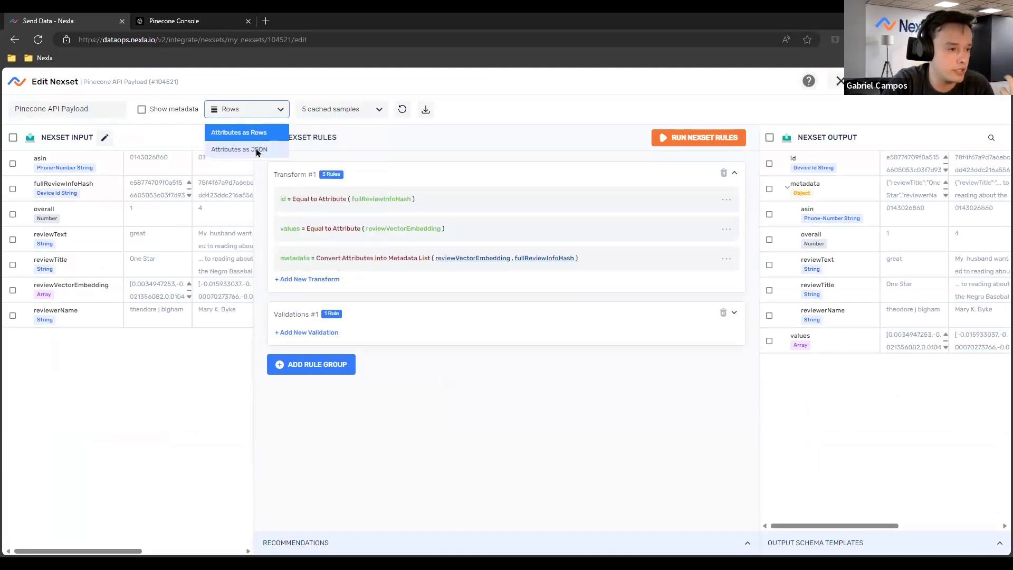
left_click(246, 148)
left_click(245, 109)
left_click(245, 131)
left_click_drag(758, 428, 571, 427)
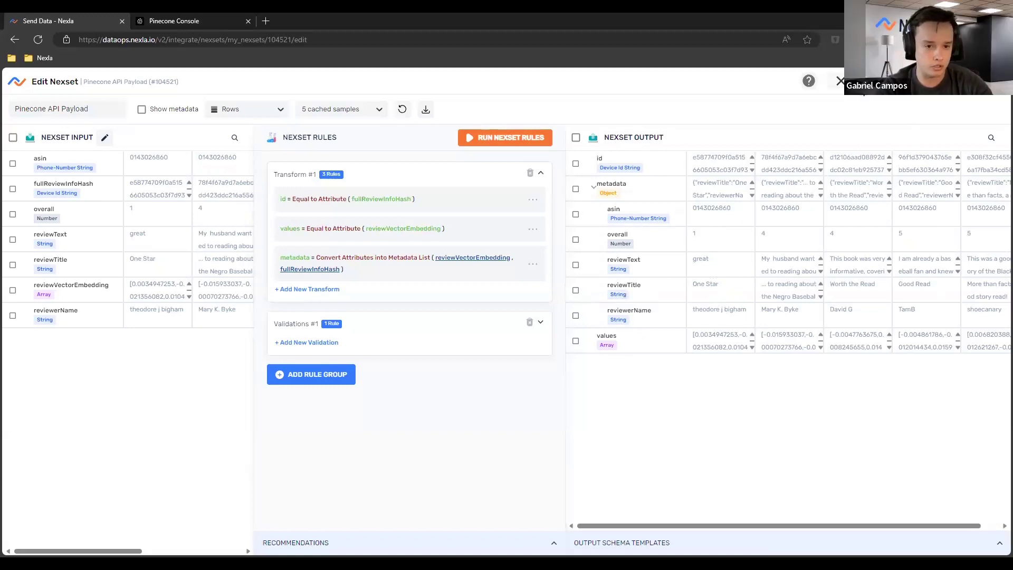
Exit the payload editor and open the Pinecone API Upsert overview, zoomed in for readability
left_click(841, 82)
left_click(635, 348)
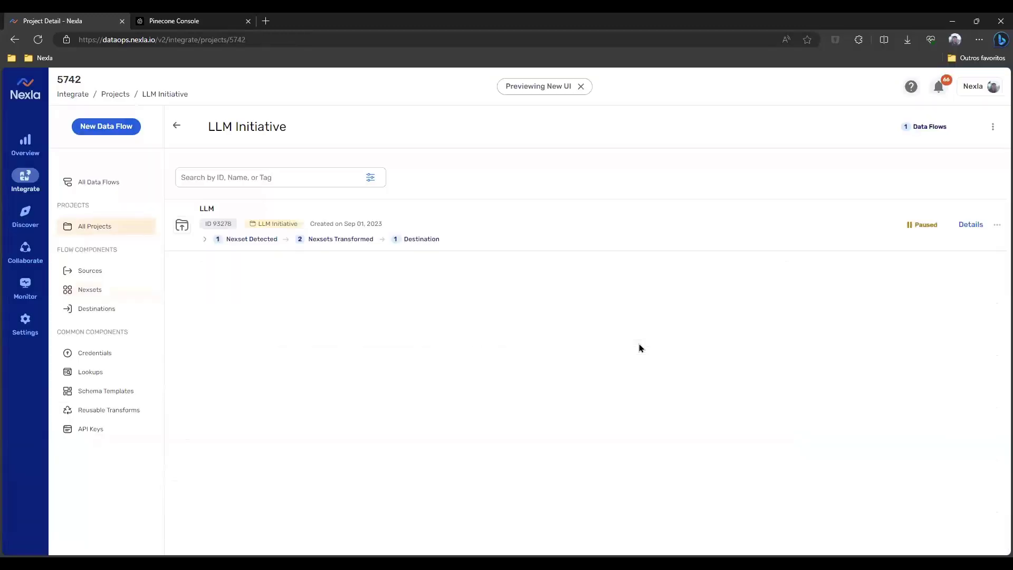
left_click(410, 241)
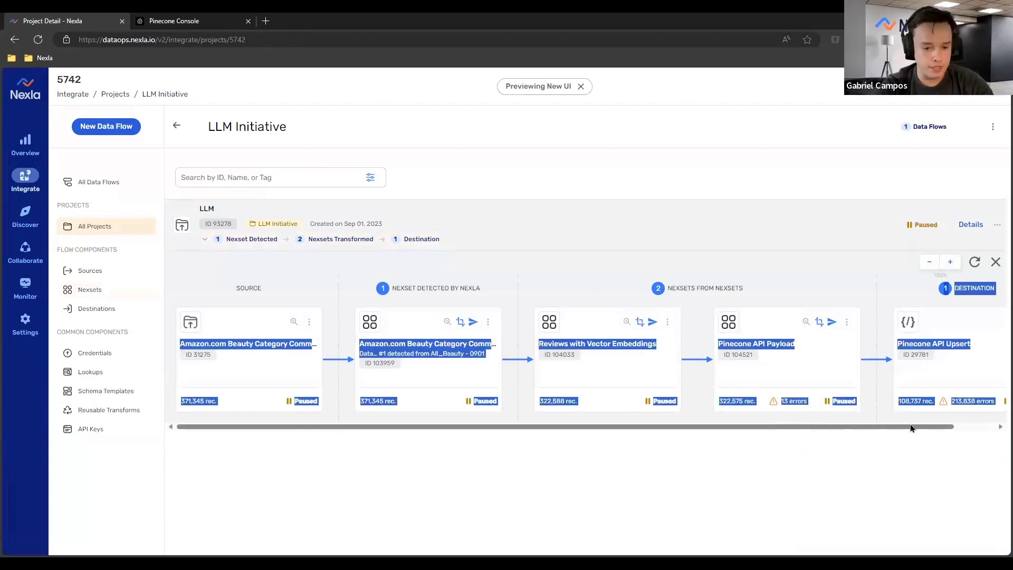
left_click_drag(909, 425, 965, 397)
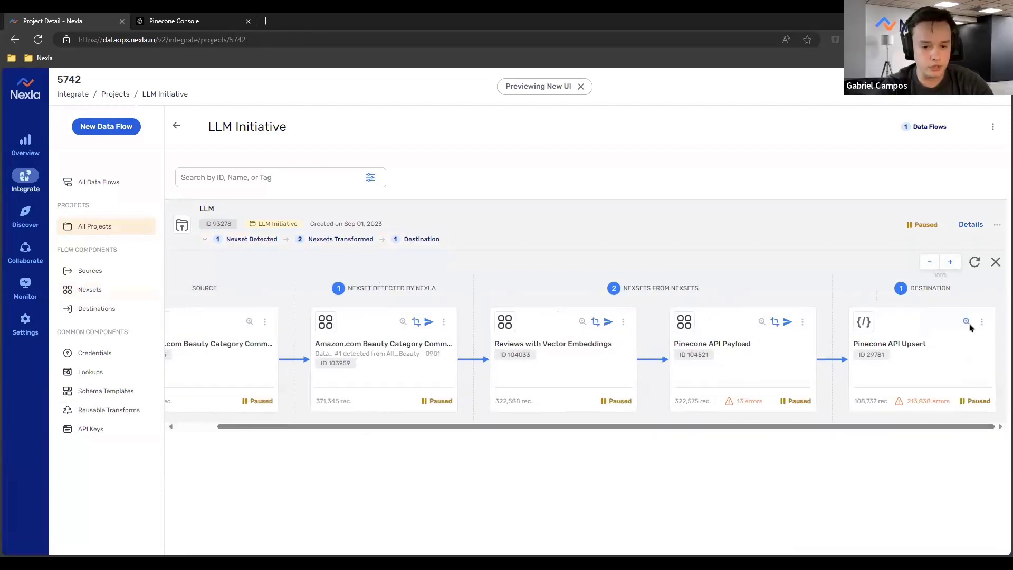
left_click(968, 321)
scroll(562, 274, "up", 2)
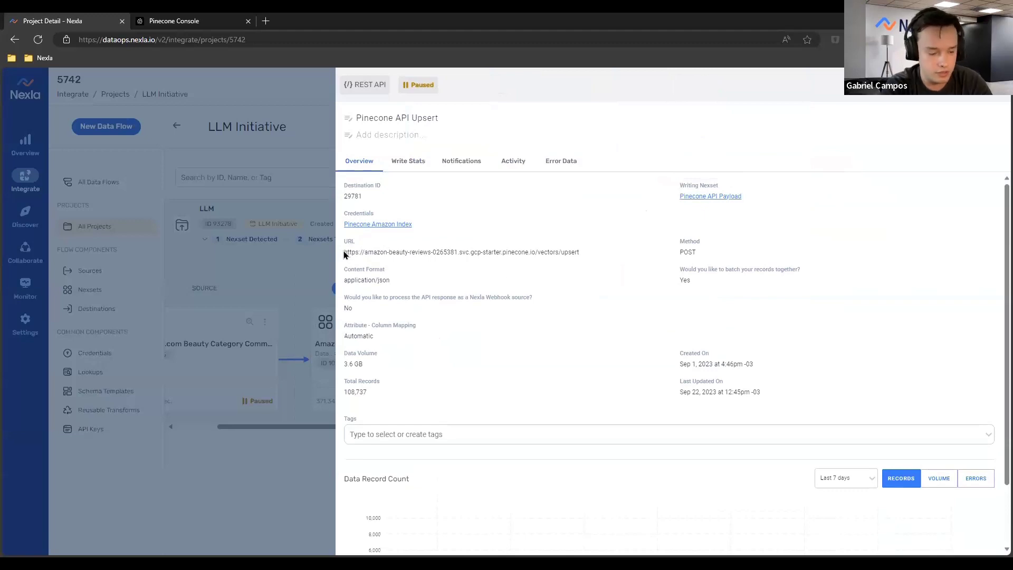
key("ctrl+plus")
key("ctrl+plus")
key("ctrl+plus")
scroll(344, 251, "down", 1)
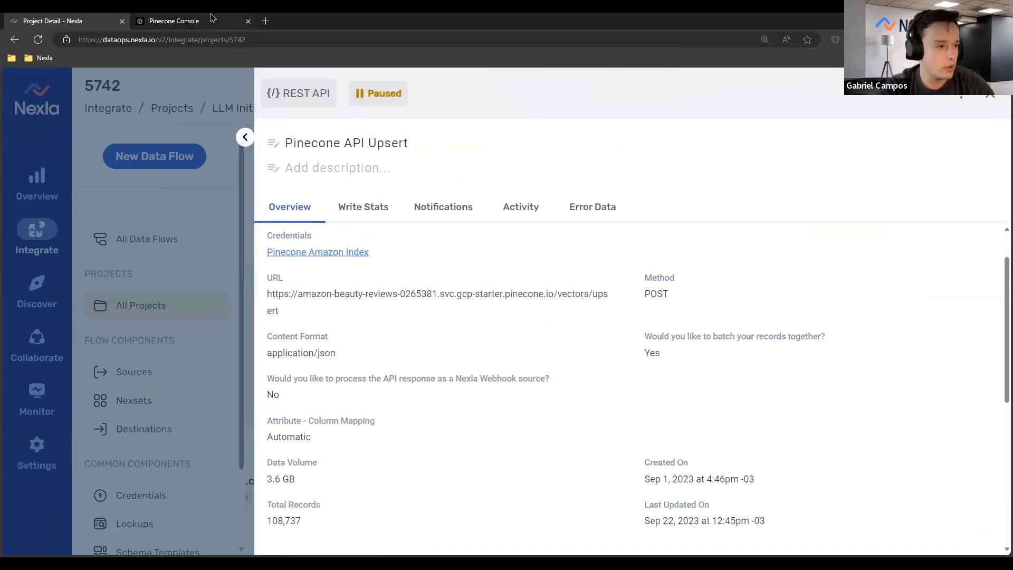
left_click(174, 21)
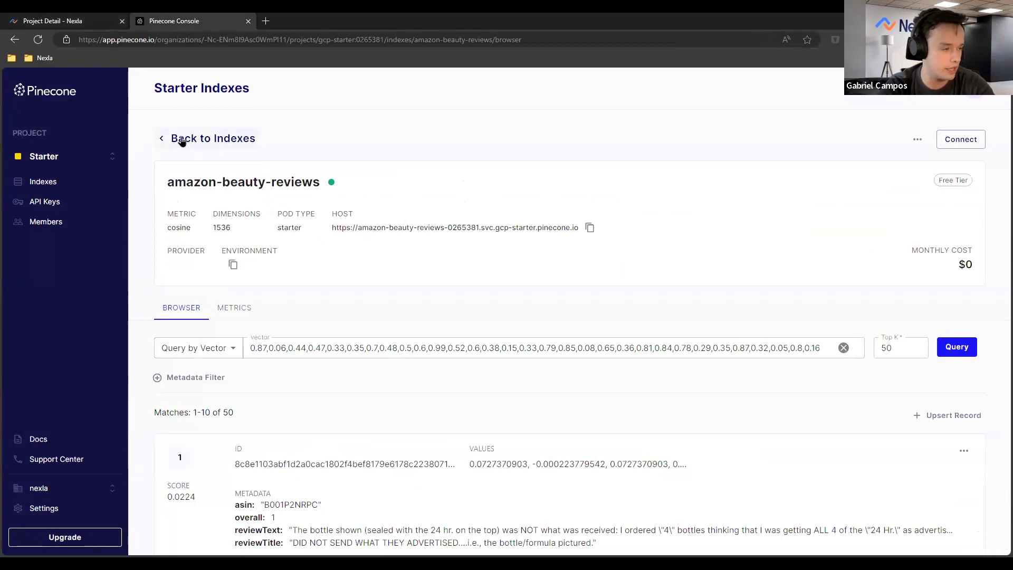
Copy the Pinecone API Upsert endpoint URL and open the destination's actions menu
left_click(66, 21)
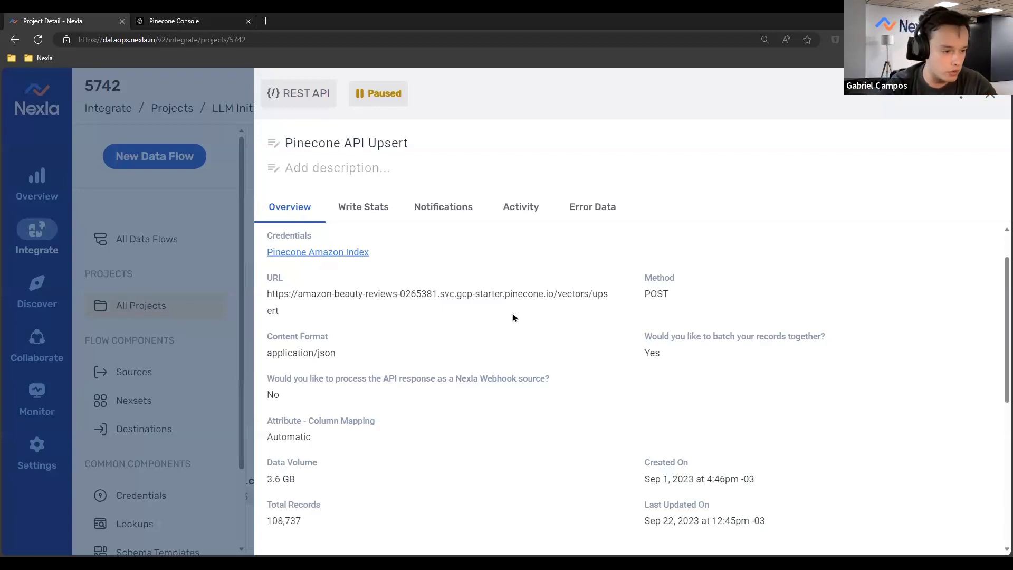
scroll(511, 312, "down", 4)
scroll(511, 312, "down", 3)
scroll(508, 313, "down", 3)
scroll(505, 307, "up", 3)
scroll(506, 304, "up", 4)
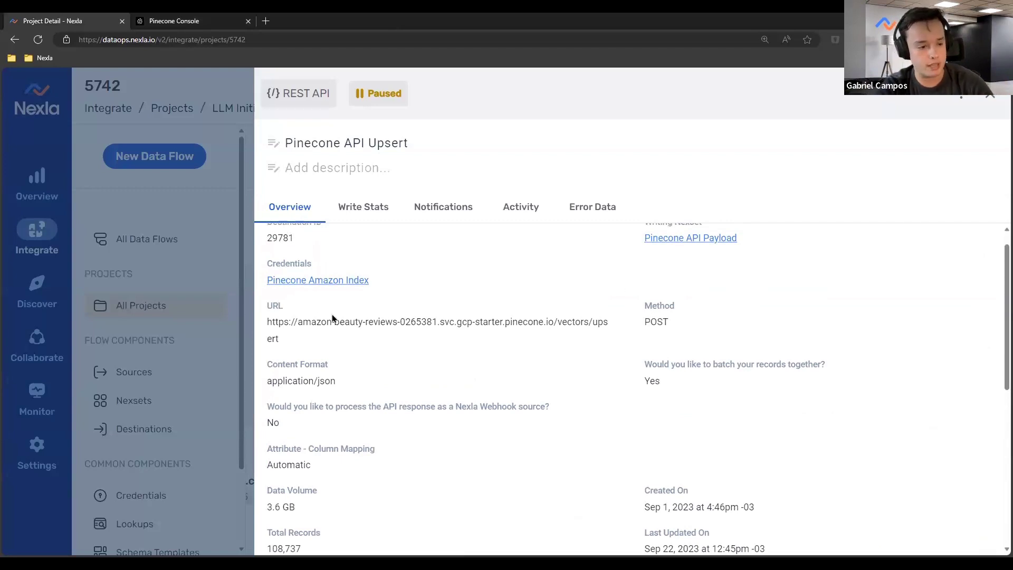
left_click_drag(617, 333, 268, 321)
key("ctrl+c")
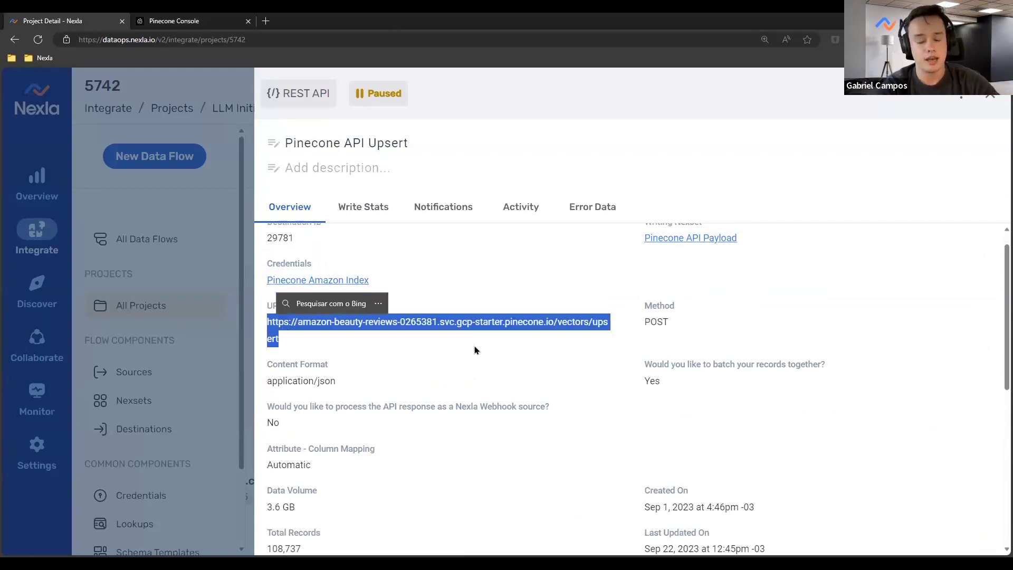
left_click(552, 346)
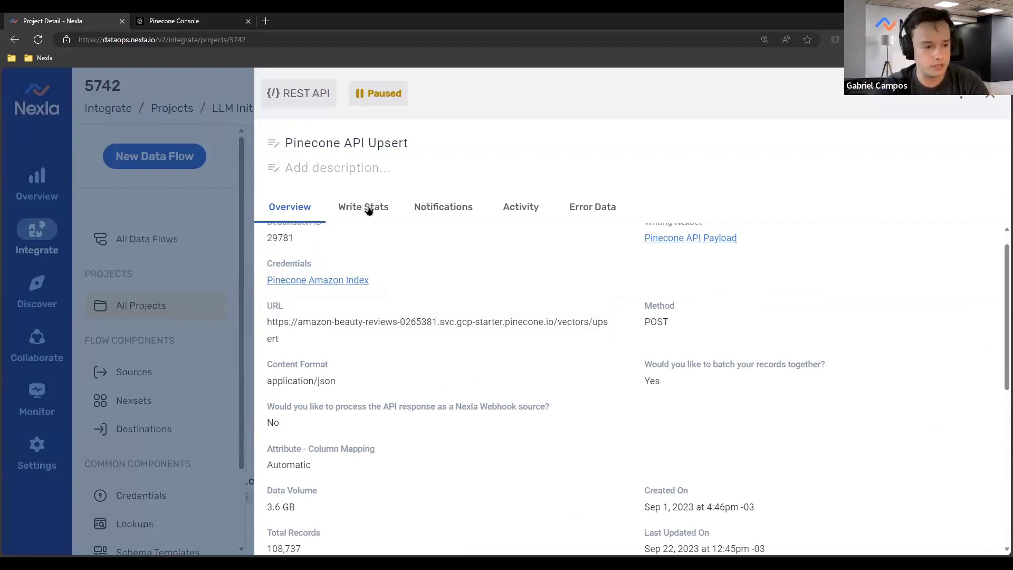
left_click(960, 99)
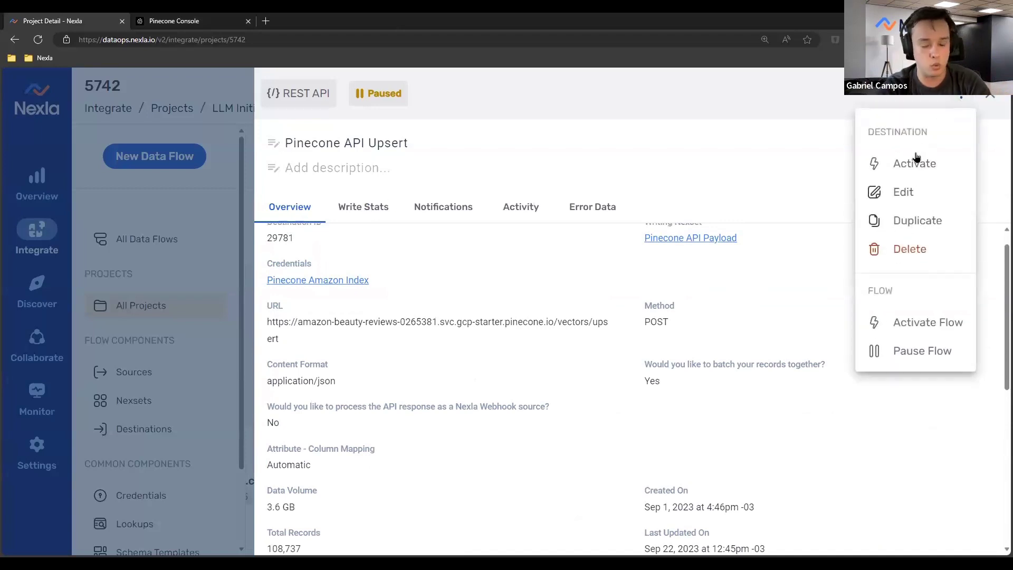
Inspect the first sample vector's id, metadata and values, then start exiting with Escape
left_click(908, 191)
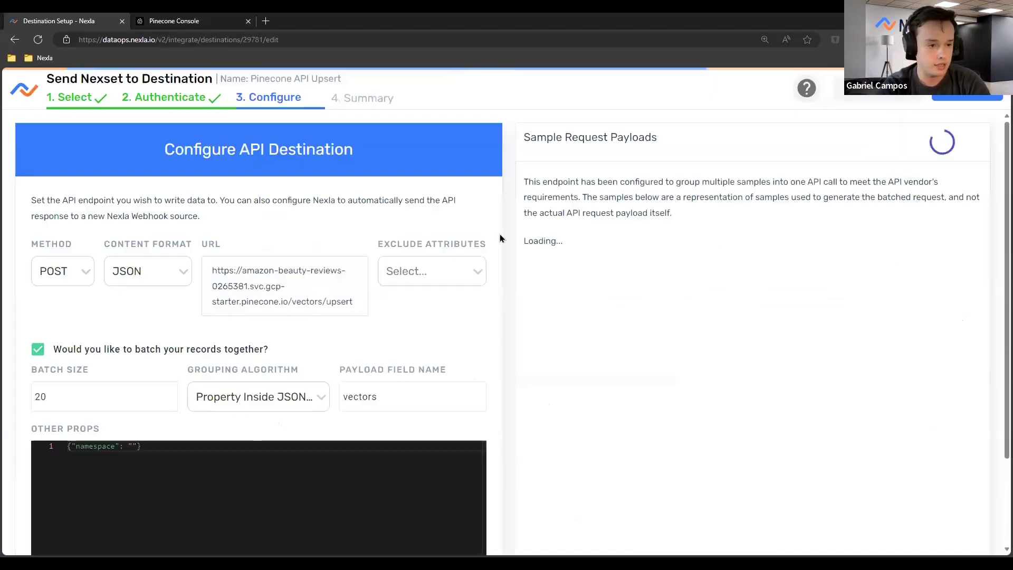
scroll(601, 243, "down", 2)
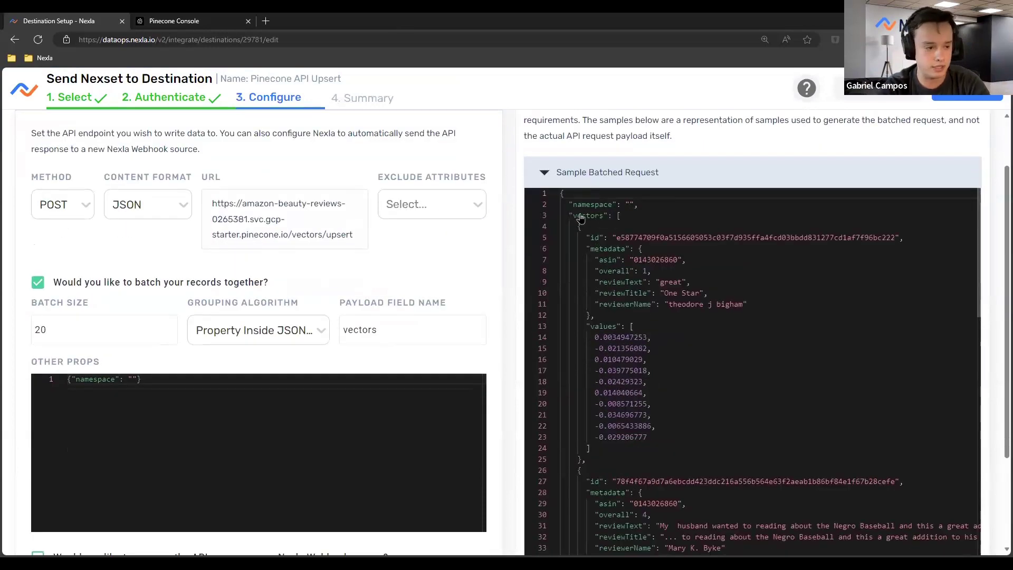
scroll(665, 306, "down", 1)
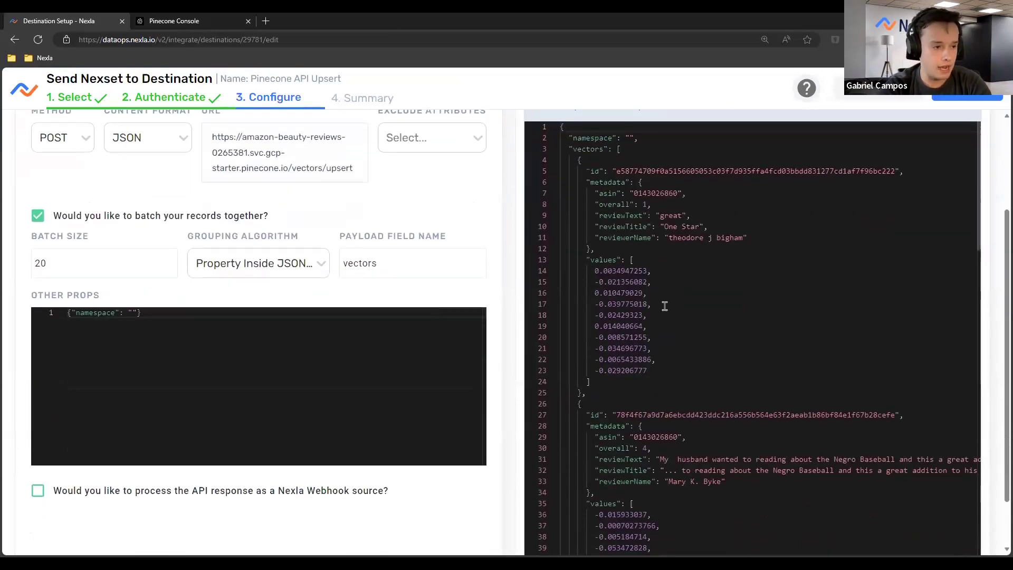
left_click(582, 160)
left_click_drag(582, 161, 648, 326)
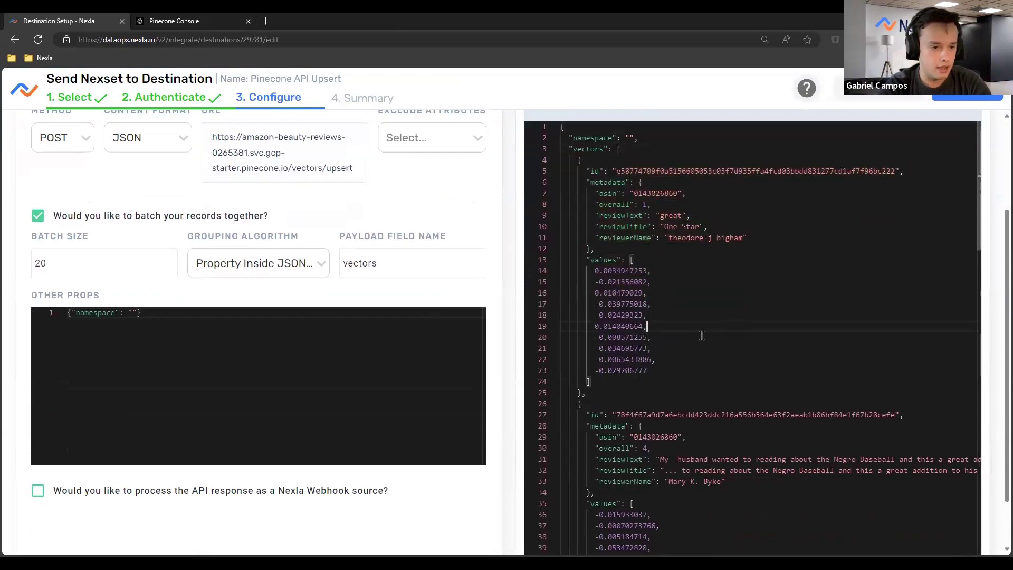
left_click(648, 327)
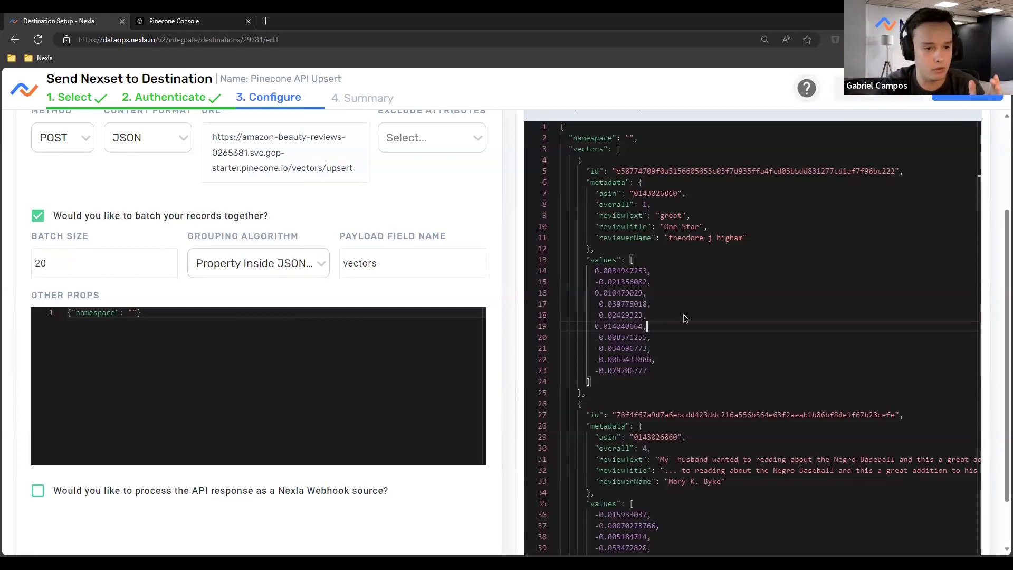
scroll(684, 318, "down", 3)
scroll(711, 336, "down", 3)
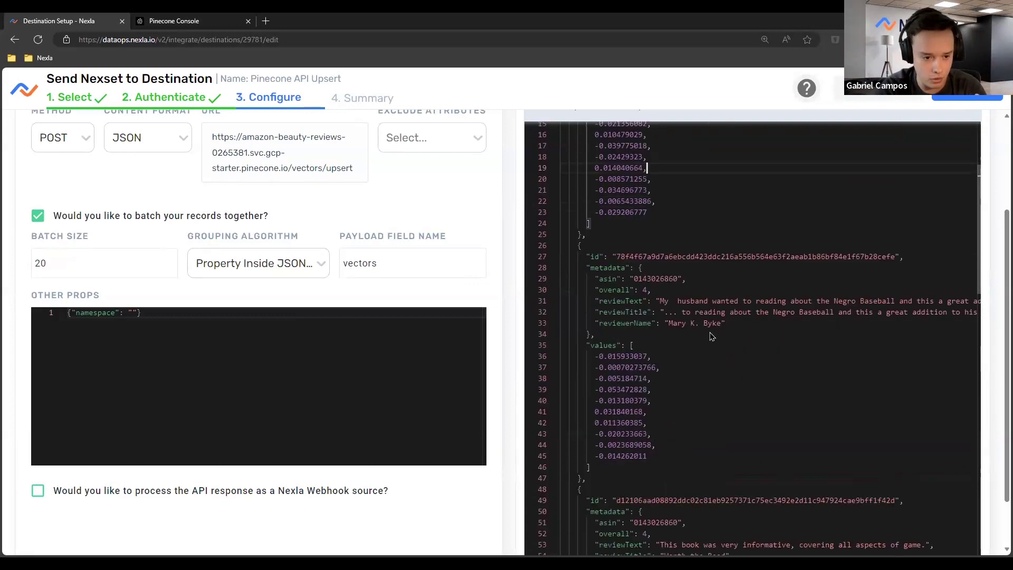
scroll(711, 336, "up", 1)
key("Escape")
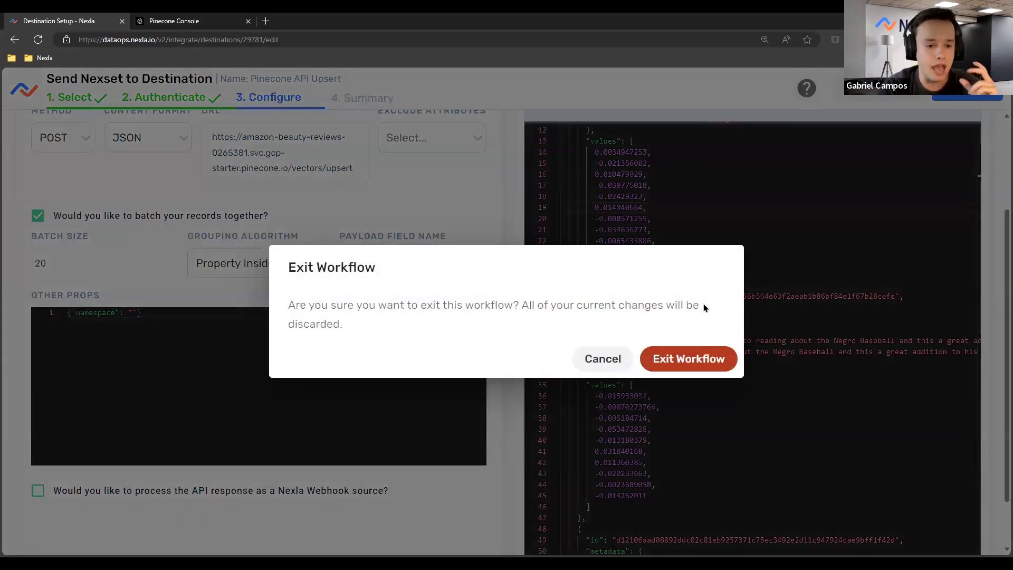
Discard the destination changes and expand the LLM flow, zooming to fit all nodes
left_click(688, 359)
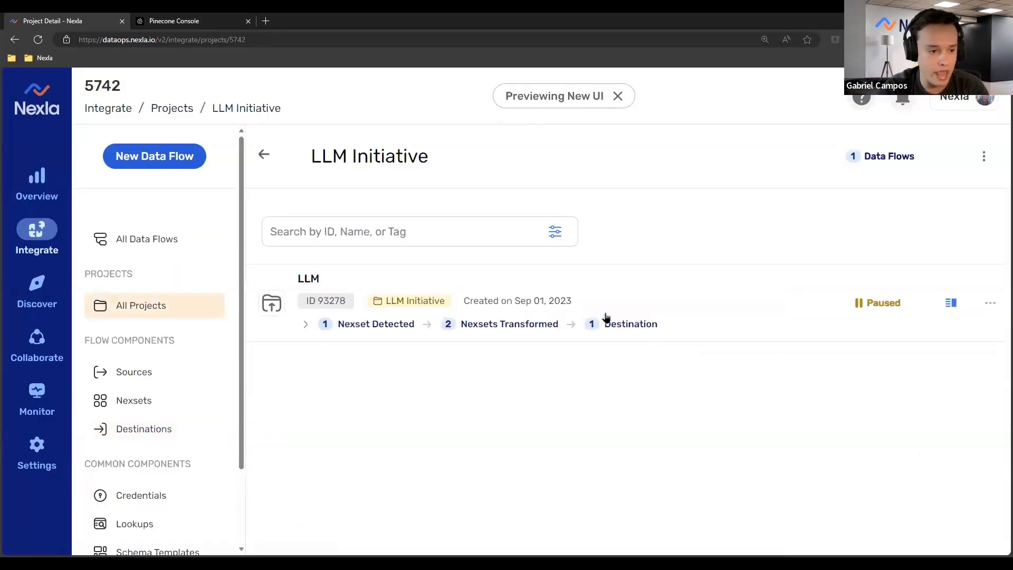
left_click(687, 333)
key("ctrl+plus")
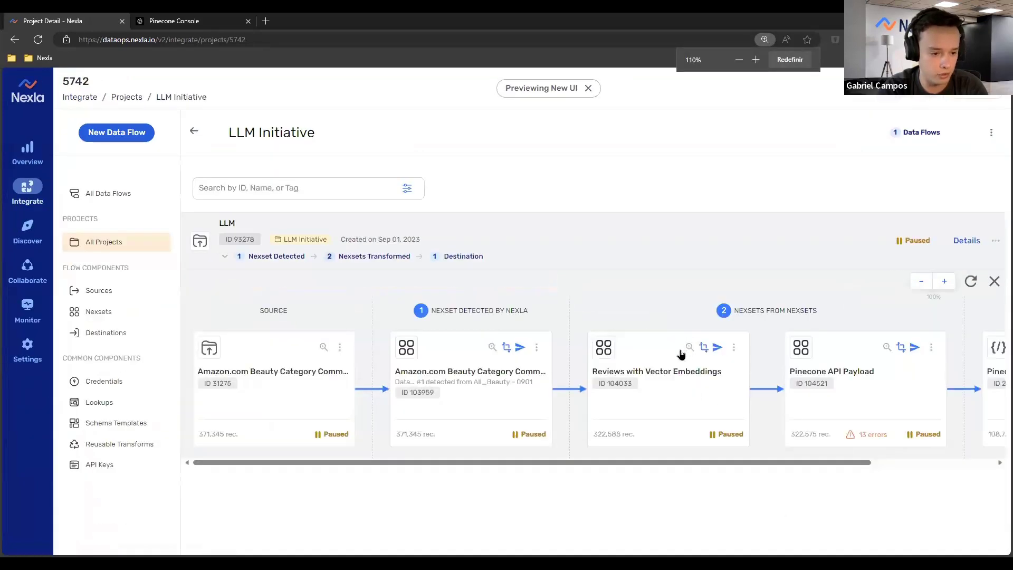
key("ctrl+minus")
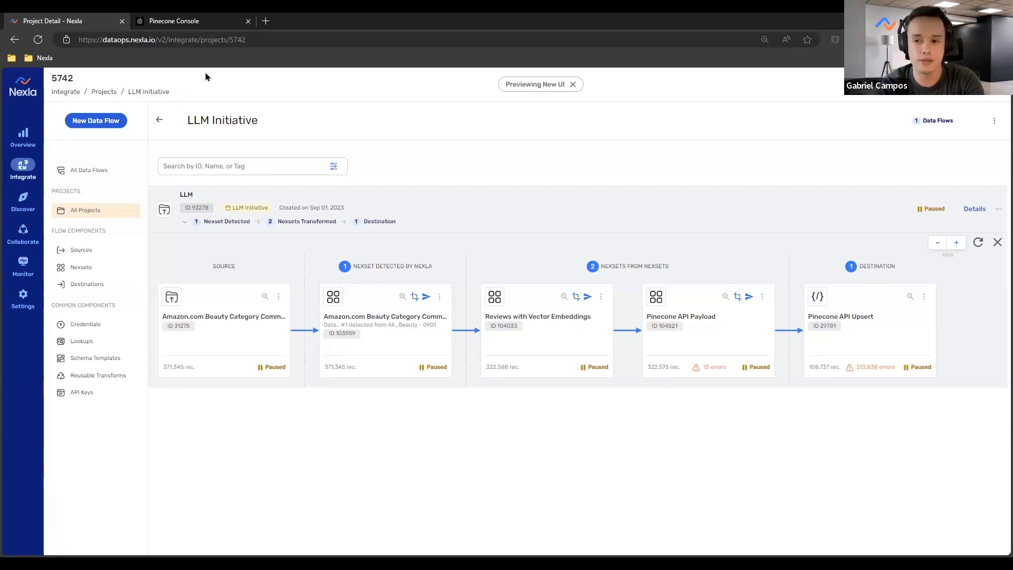
Switch to the Pinecone index page and clear the old query vector and 'sweet fragrance' text
left_click(182, 21)
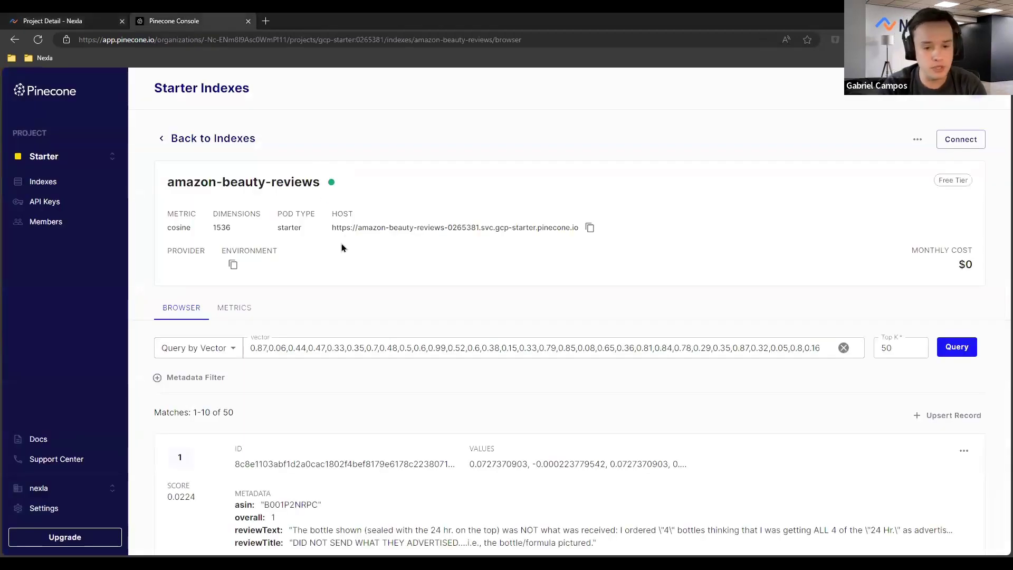
scroll(349, 236, "down", 5)
scroll(364, 317, "down", 4)
scroll(365, 351, "down", 1)
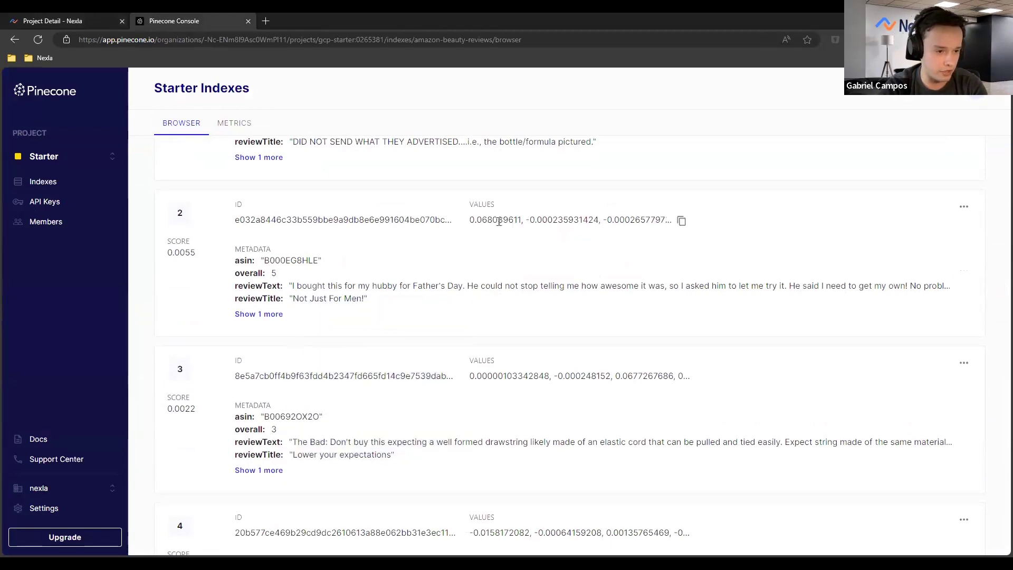
scroll(485, 299, "up", 4)
scroll(396, 301, "up", 6)
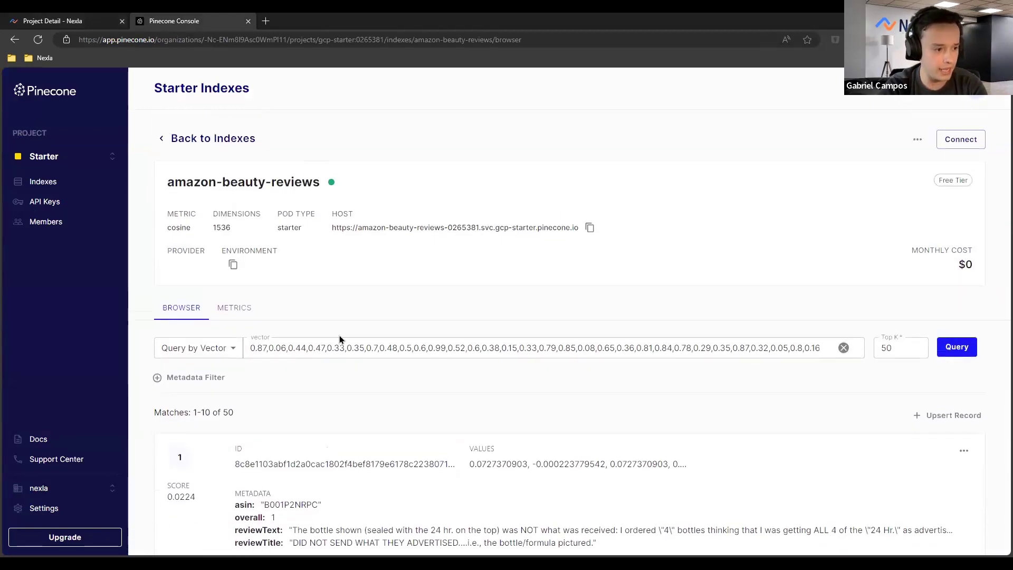
triple_click(306, 350)
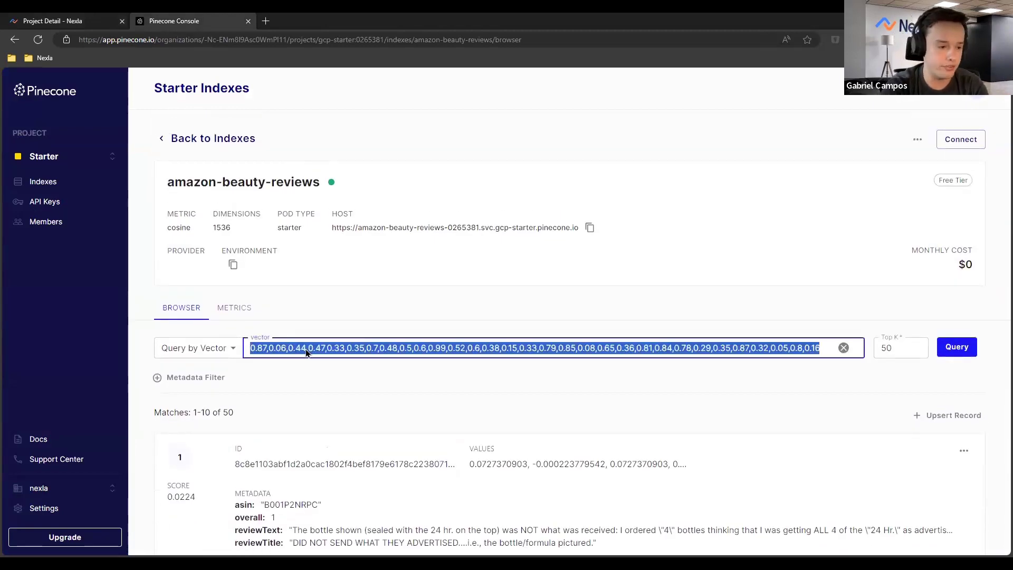
key("BackSpace")
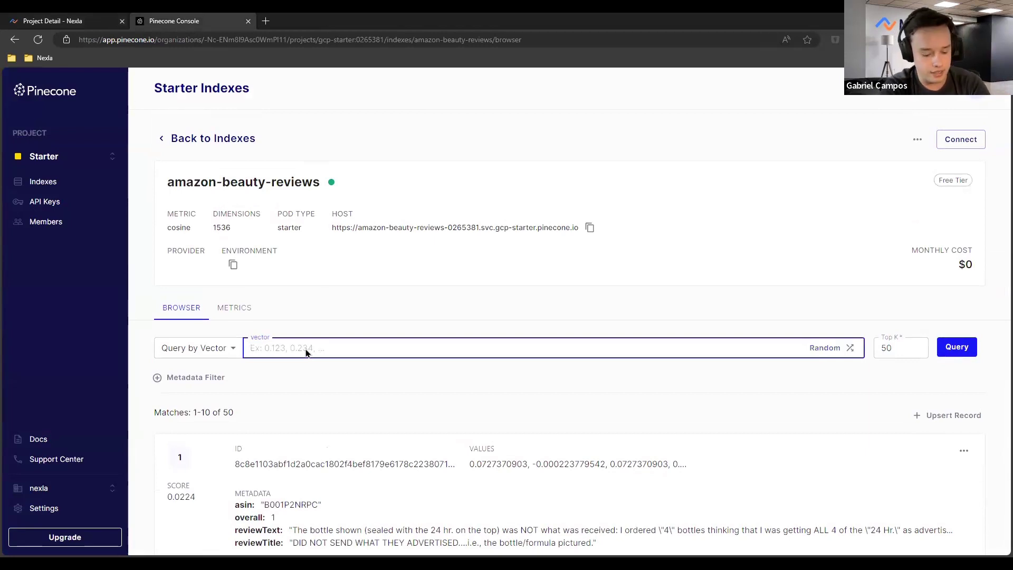
type("-")
key("BackSpace")
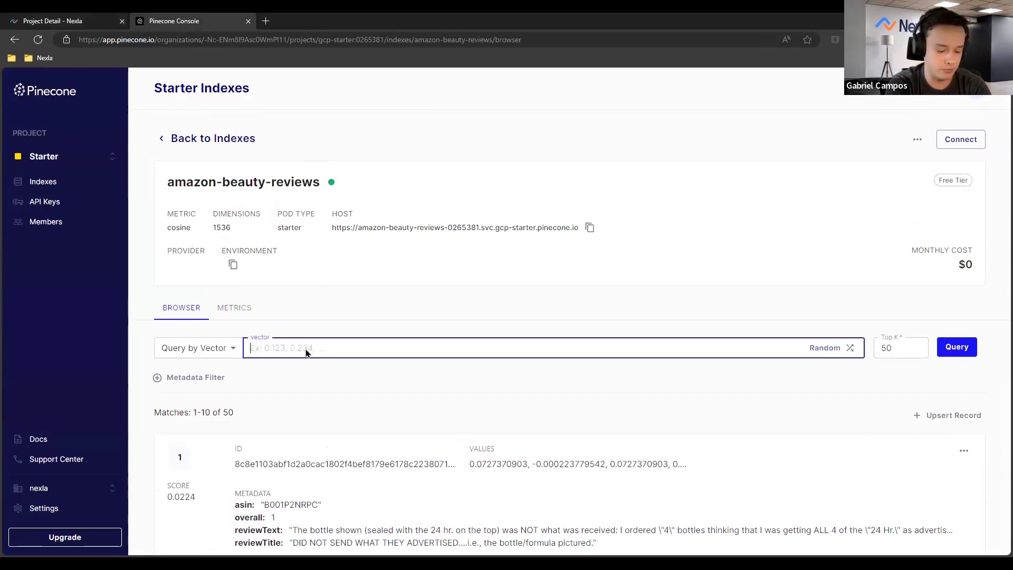
type("sweet")
key("BackSpace")
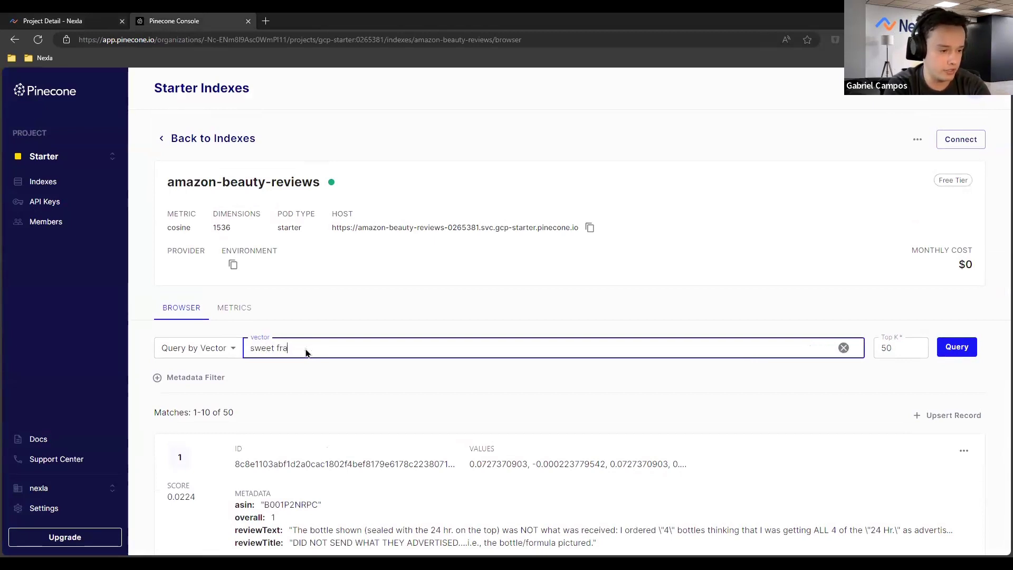
type("grance")
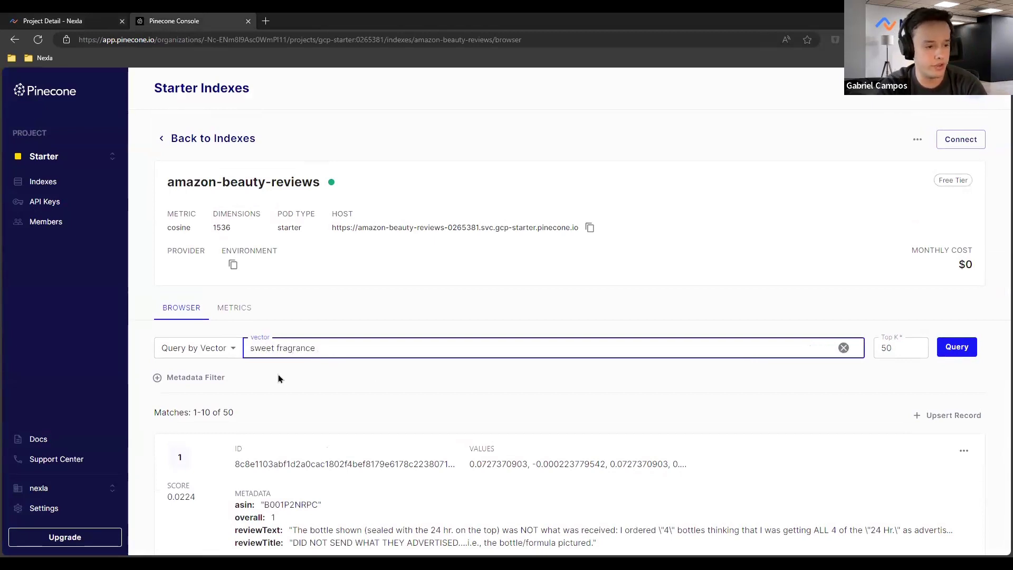
triple_click(319, 346)
key("BackSpace")
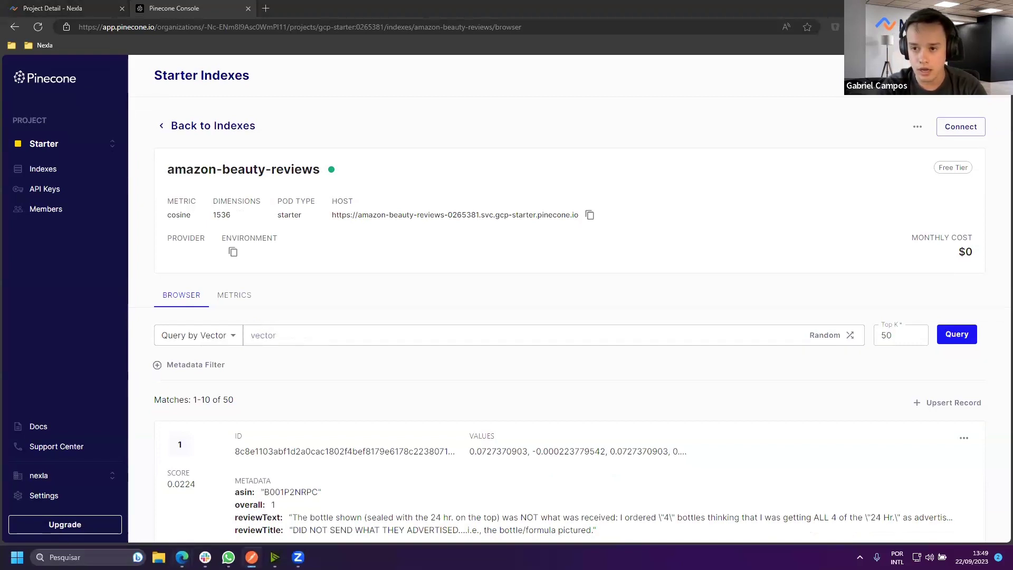
In Postman, replace 'dark makeup' with 'sweet fragrance' and send the embedding request
key("alt+Tab")
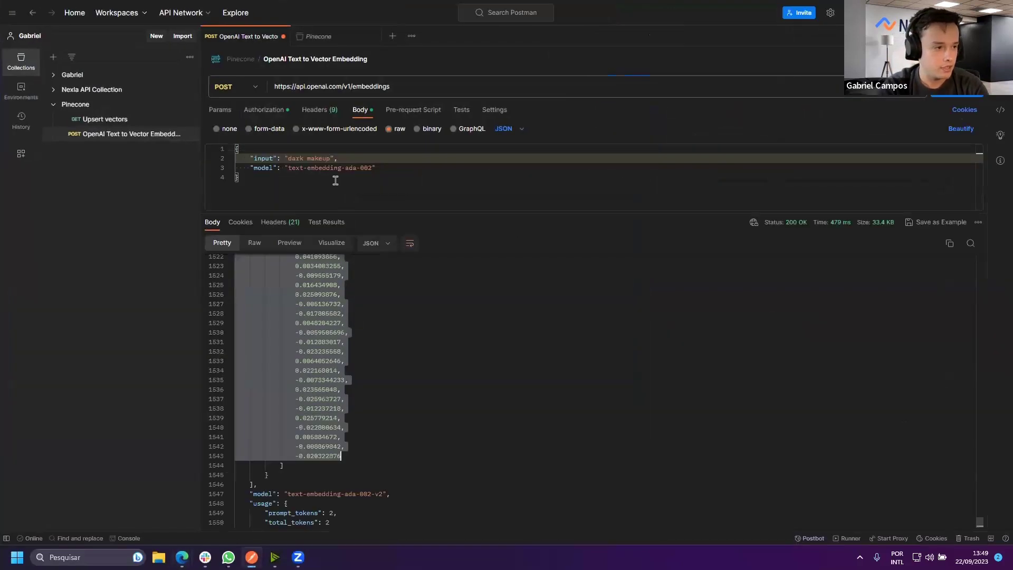
double_click(303, 162)
left_click_drag(329, 162, 291, 161)
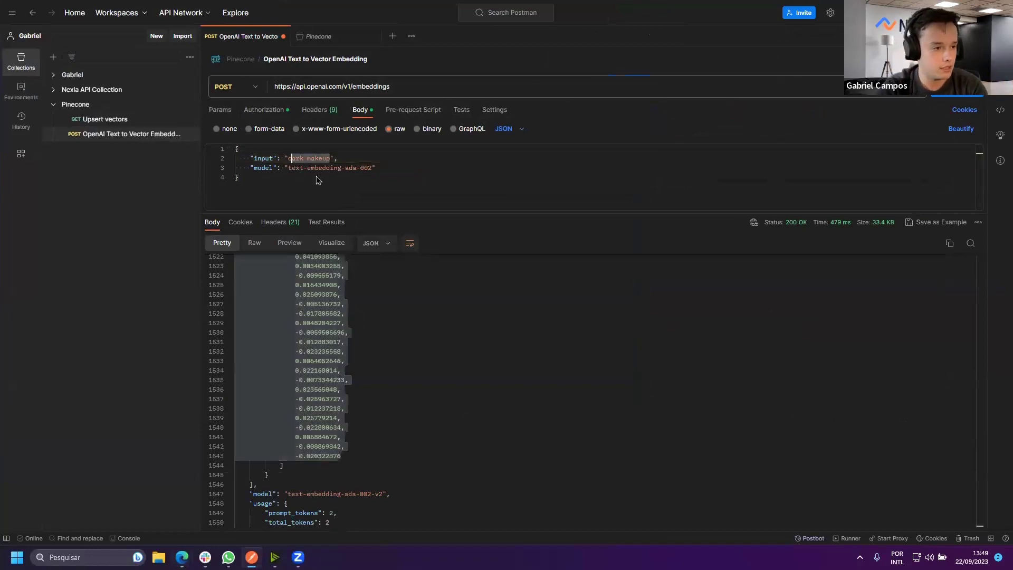
type("sweet")
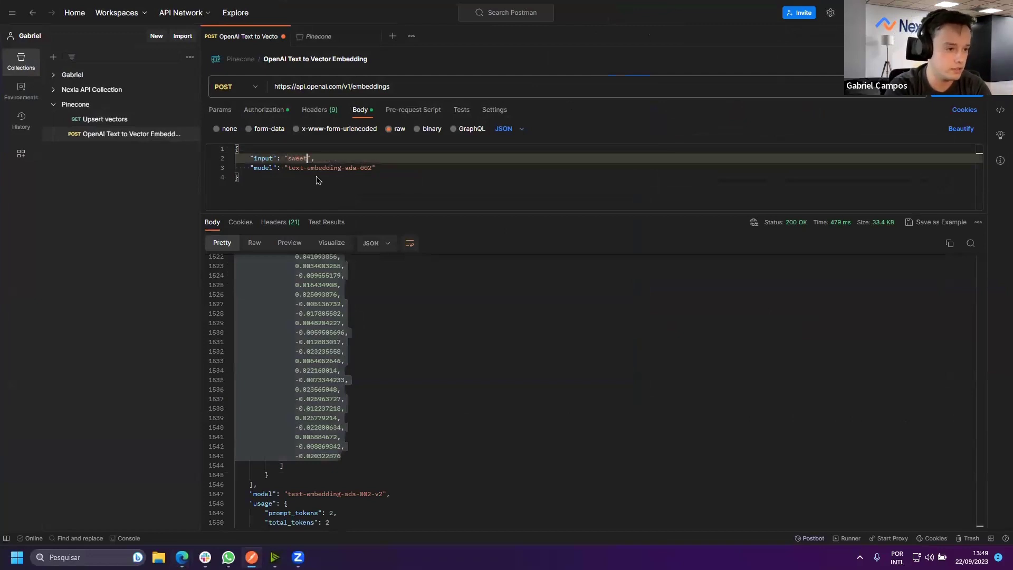
type("grance")
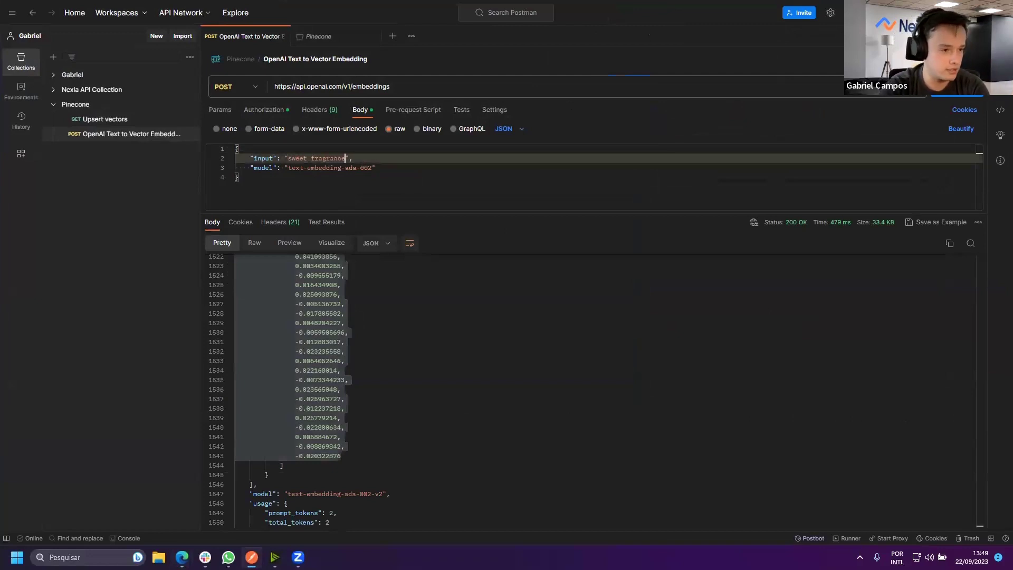
key("ctrl+Return")
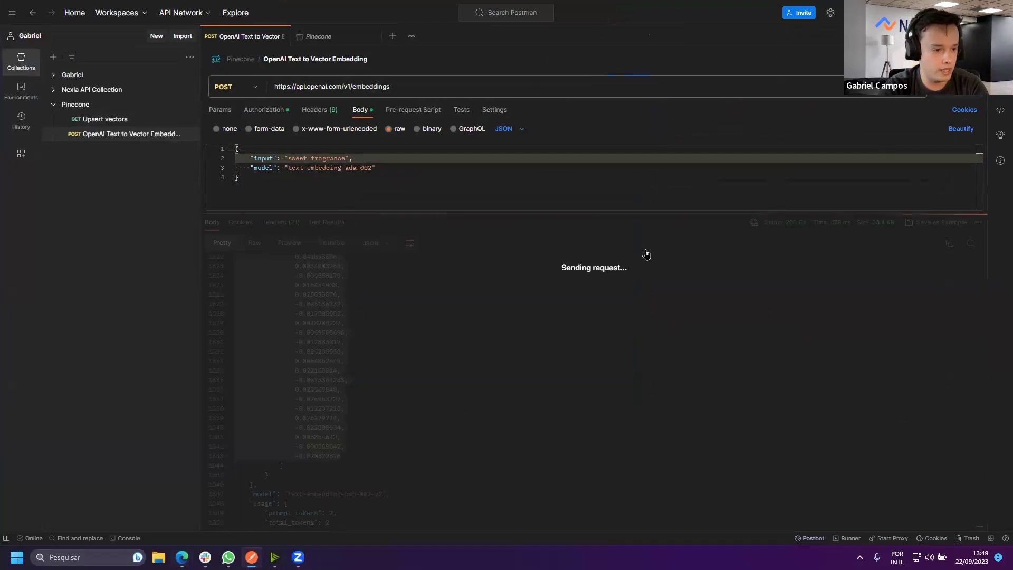
left_click_drag(297, 325, 372, 377)
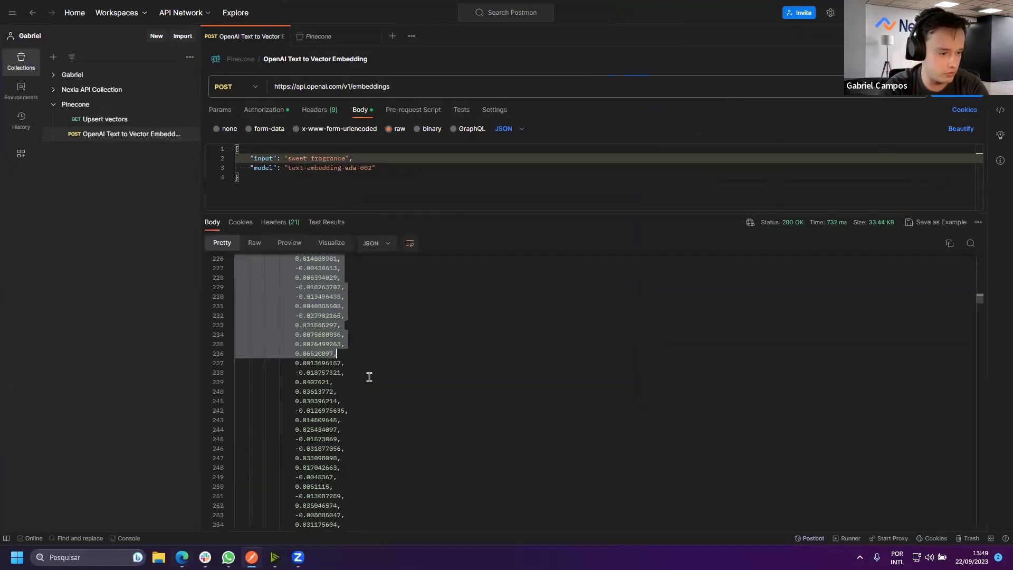
scroll(370, 373, "down", 15)
scroll(372, 377, "down", 15)
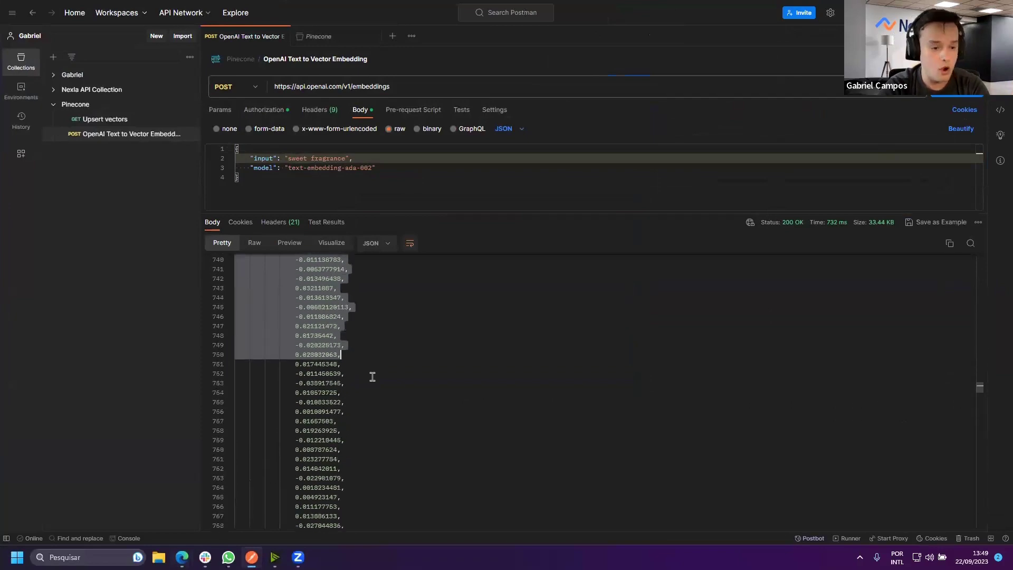
Select the returned embedding vector and return to the Pinecone console
left_click_drag(382, 380, 384, 385)
scroll(381, 381, "down", 12)
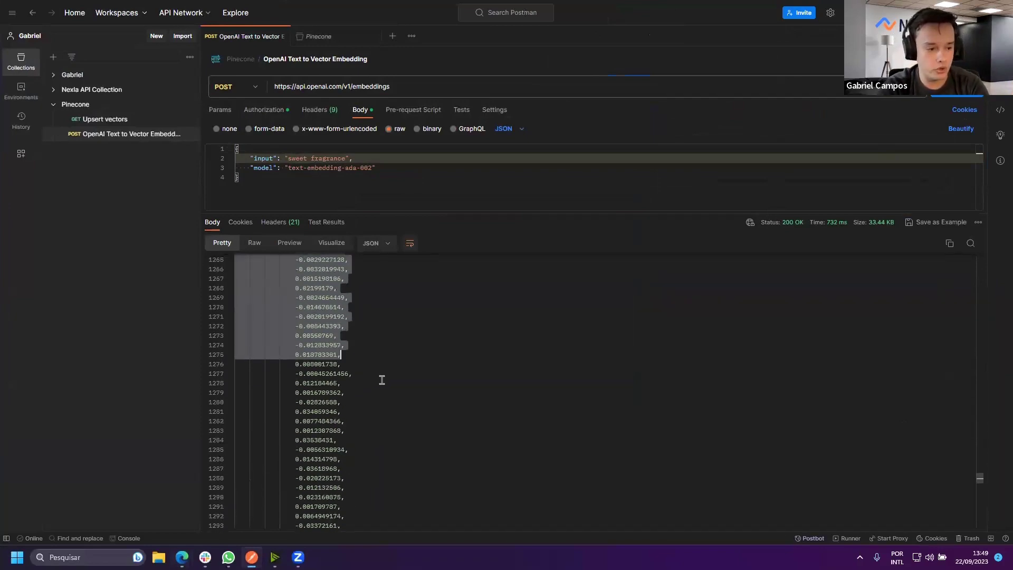
scroll(384, 385, "down", 8)
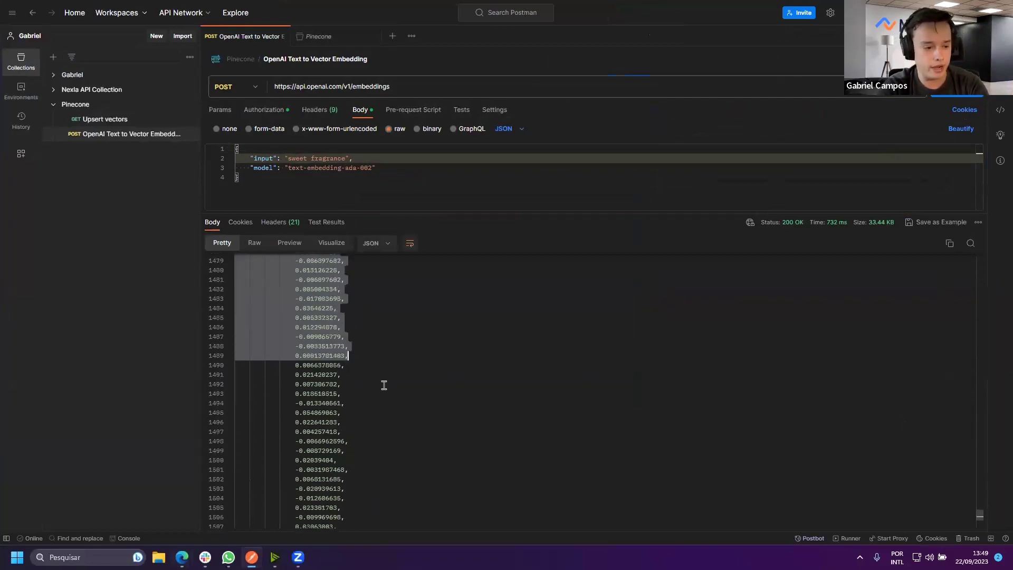
left_click_drag(384, 384, 368, 438)
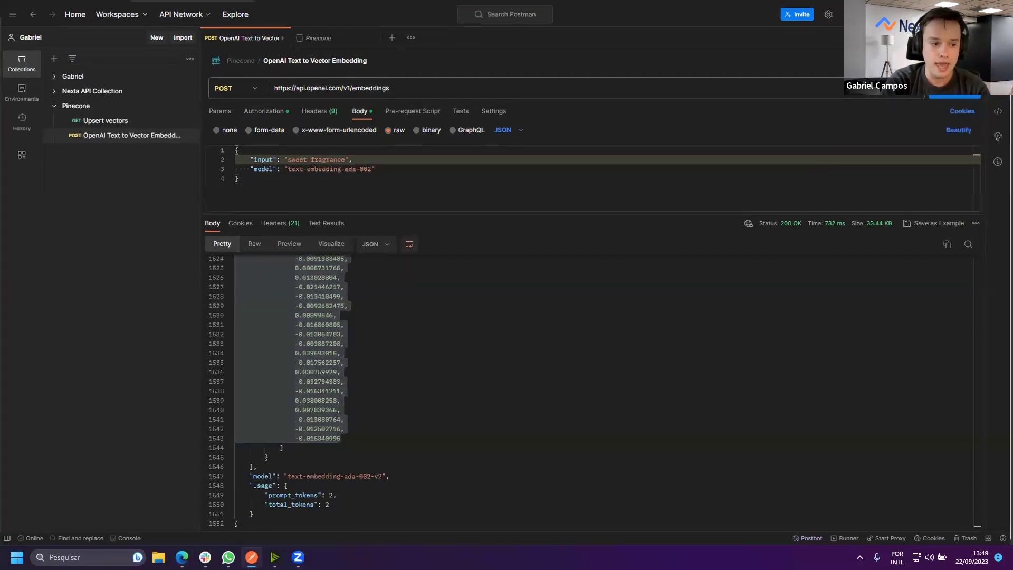
key("alt+Tab")
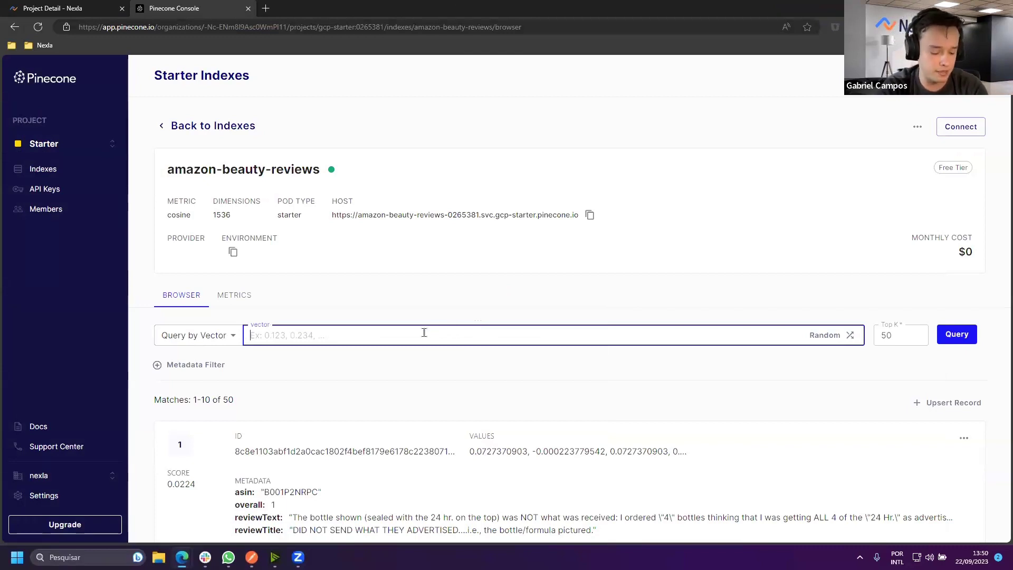
Run a vector query with the pasted 'sweet fragrance' embedding and review the fragrance matches
key("ctrl+v")
left_click(956, 334)
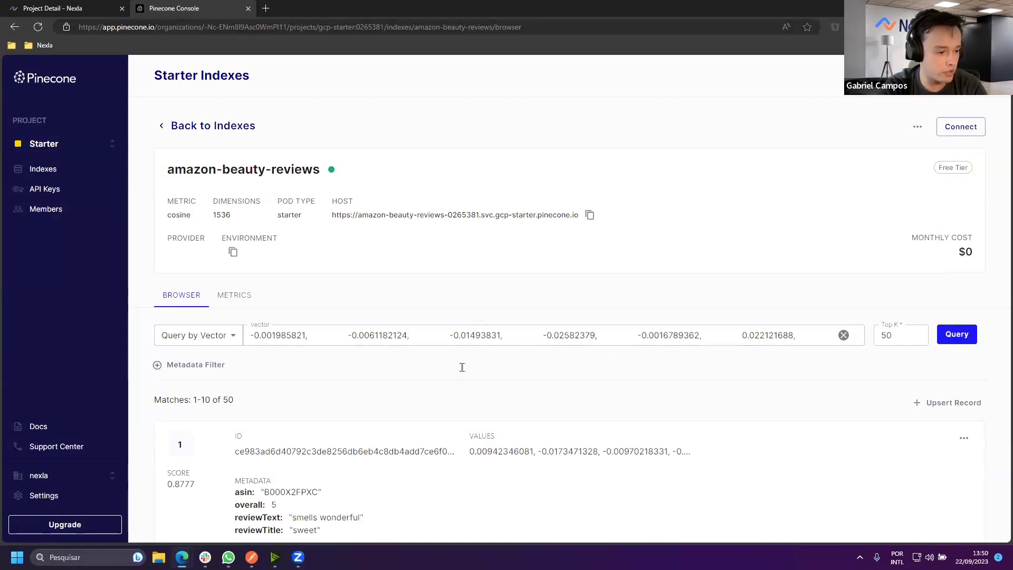
scroll(461, 367, "down", 3)
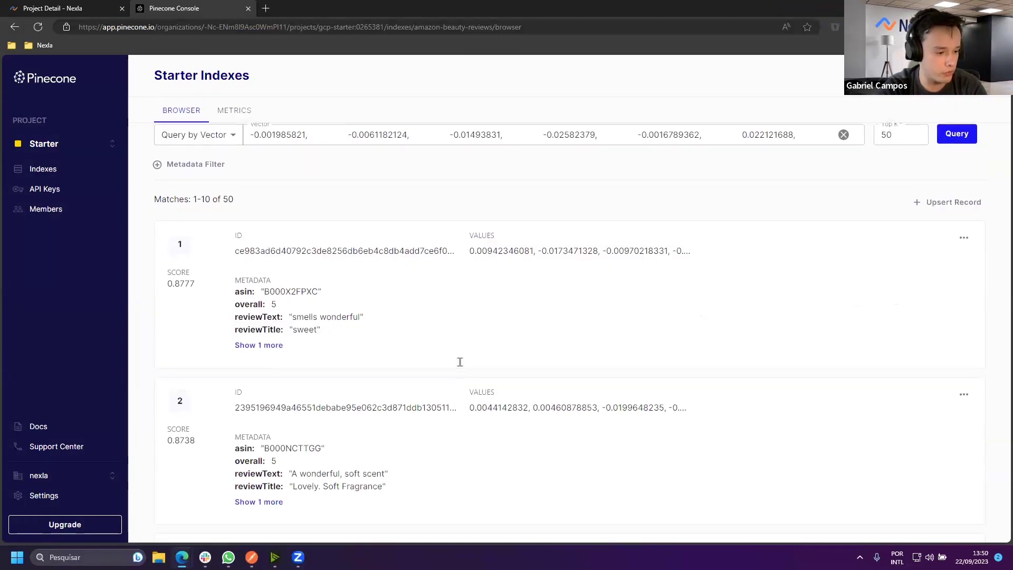
scroll(396, 360, "down", 3)
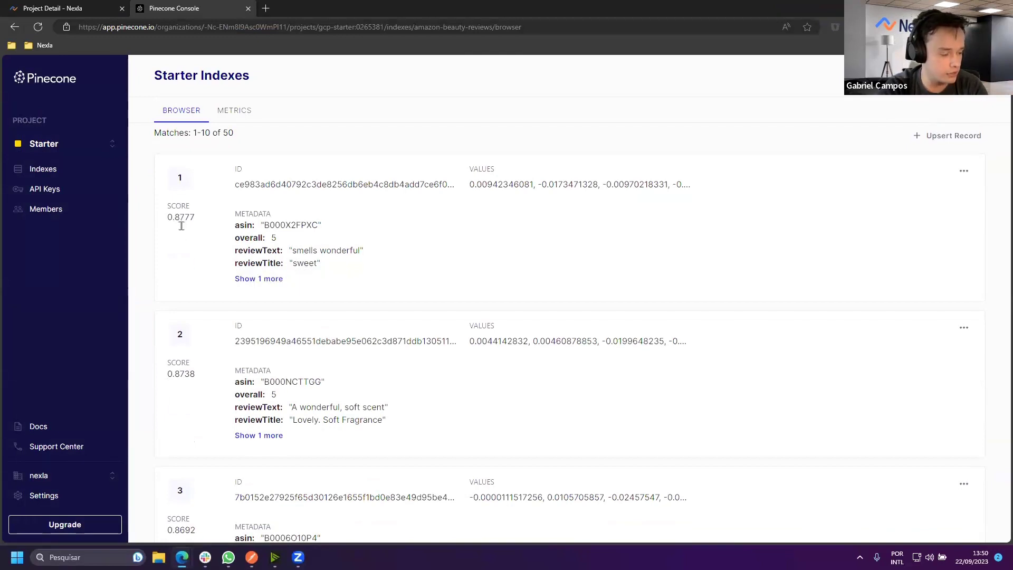
scroll(227, 273, "down", 1)
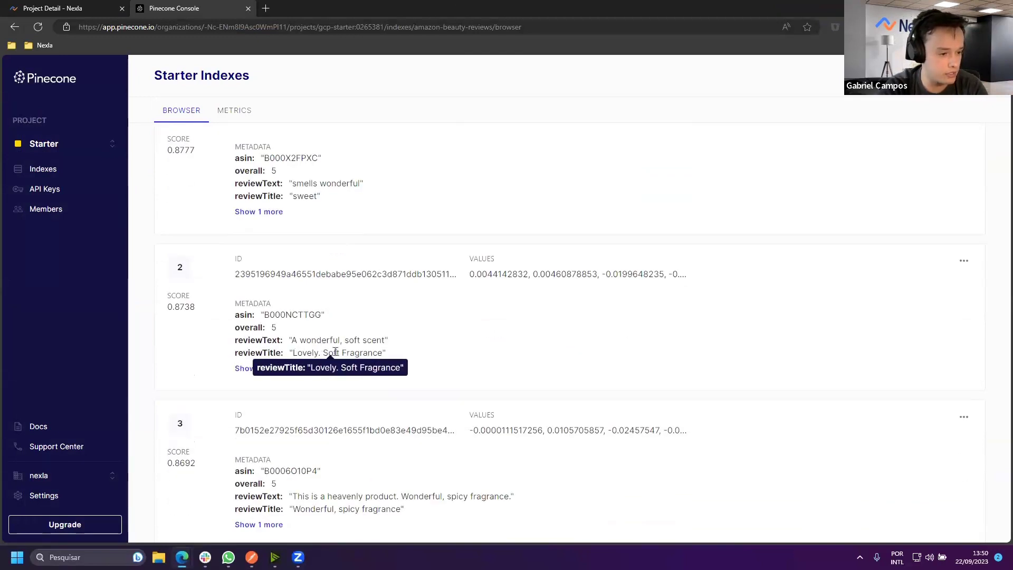
scroll(183, 311, "down", 4)
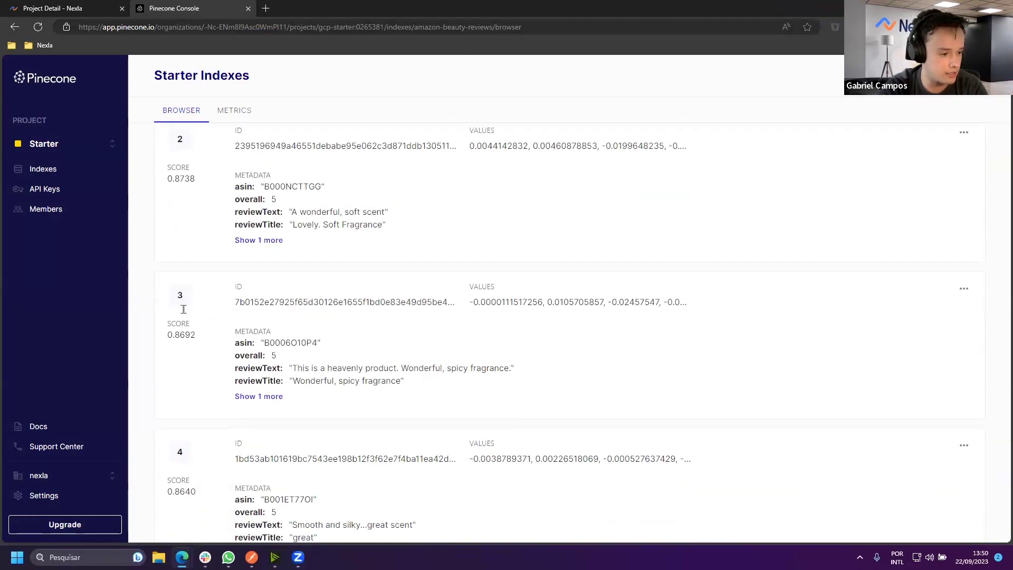
scroll(183, 310, "up", 2)
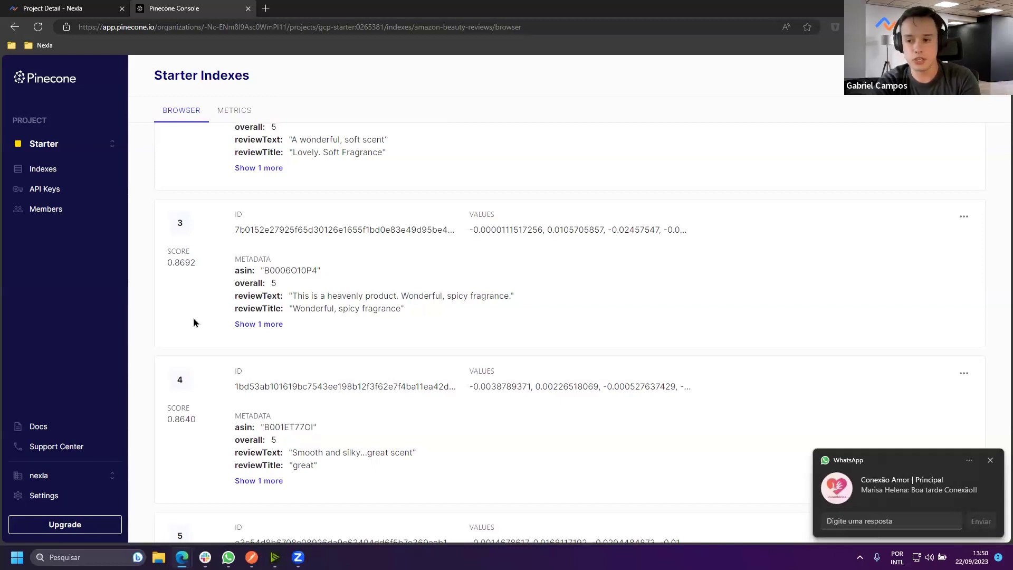
left_click(990, 459)
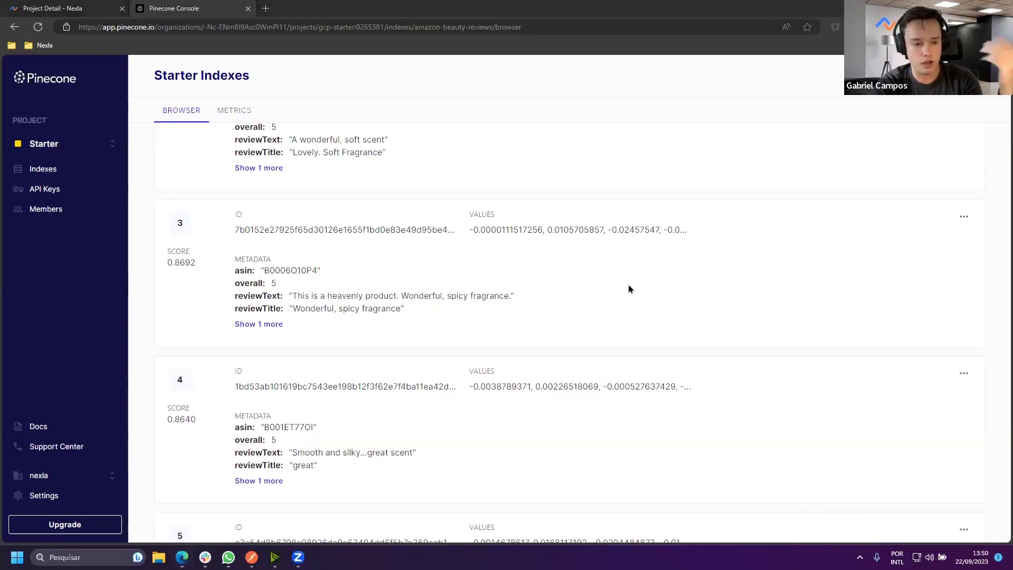
scroll(547, 271, "up", 1)
scroll(547, 271, "up", 2)
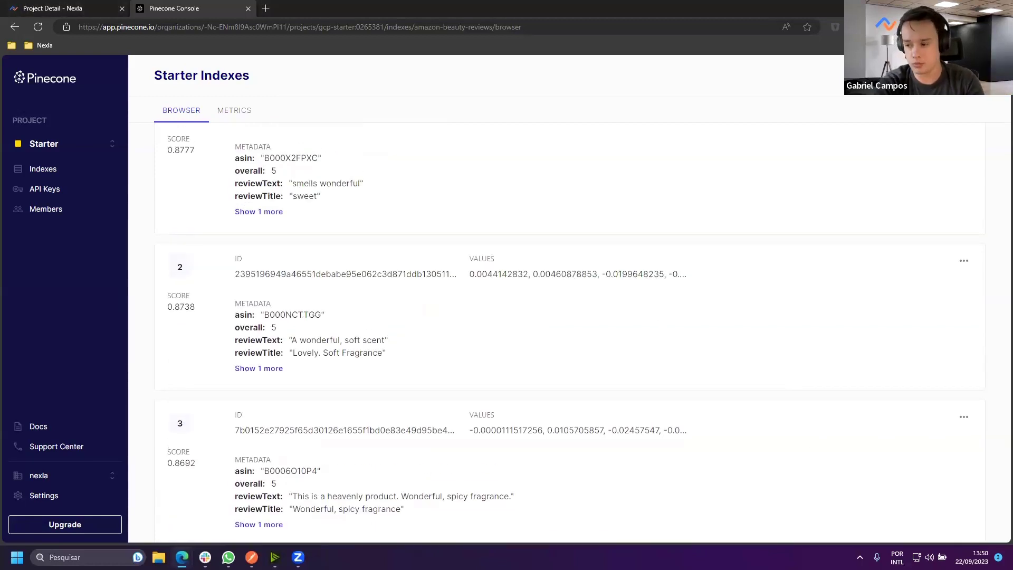
scroll(625, 301, "up", 2)
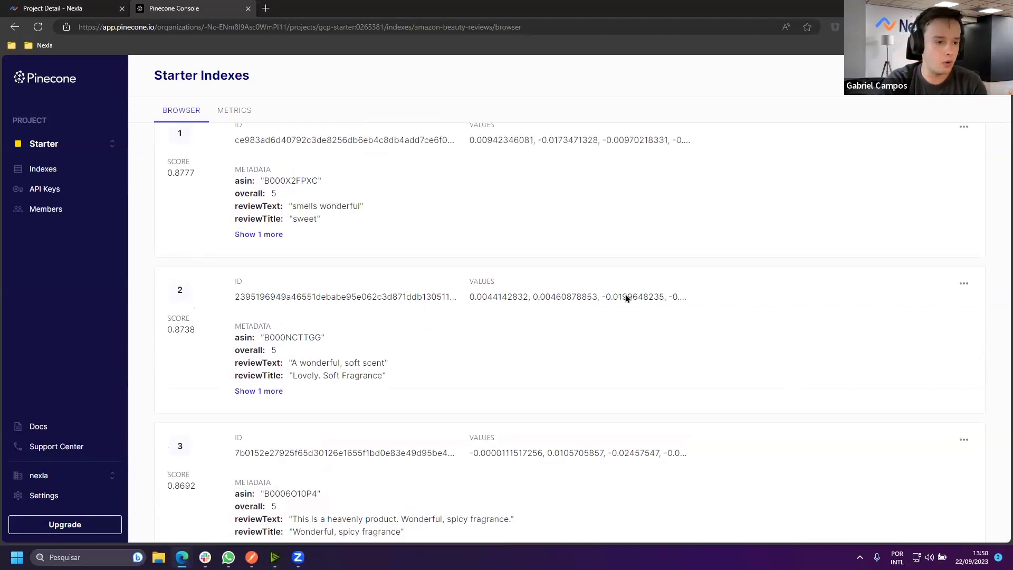
scroll(625, 296, "up", 4)
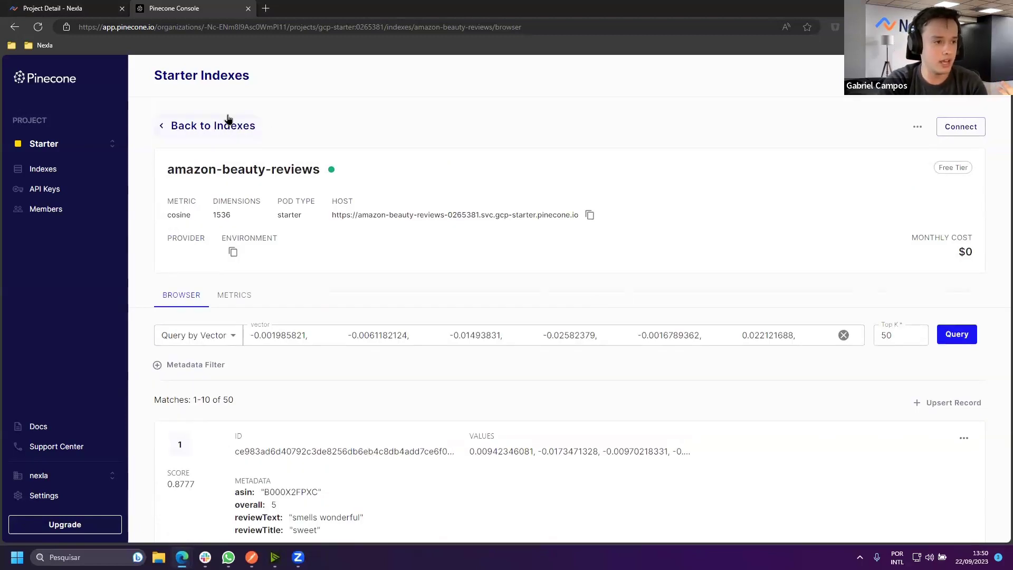